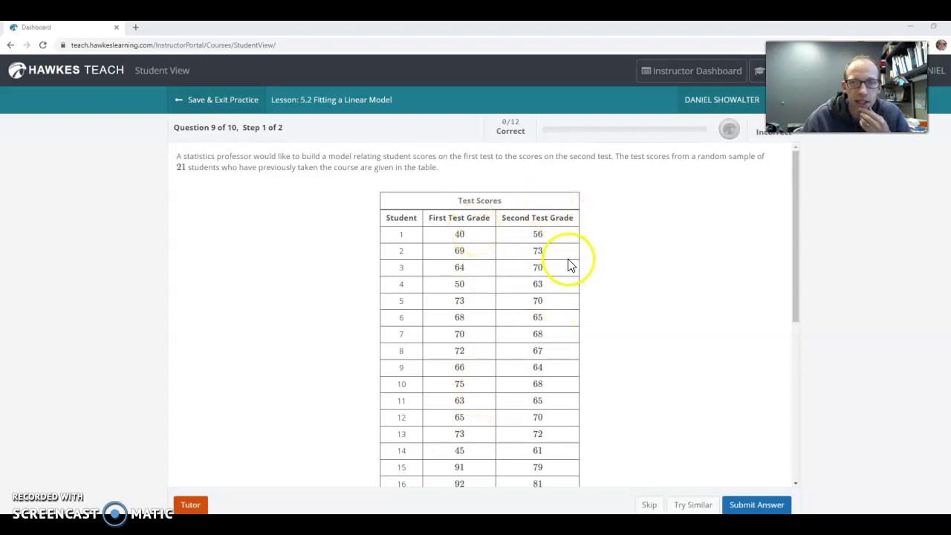
# Copy the Question 9 first and second test score data to the clipboard and dismiss the confirmation.
pyautogui.scroll(-3, 504, 255)
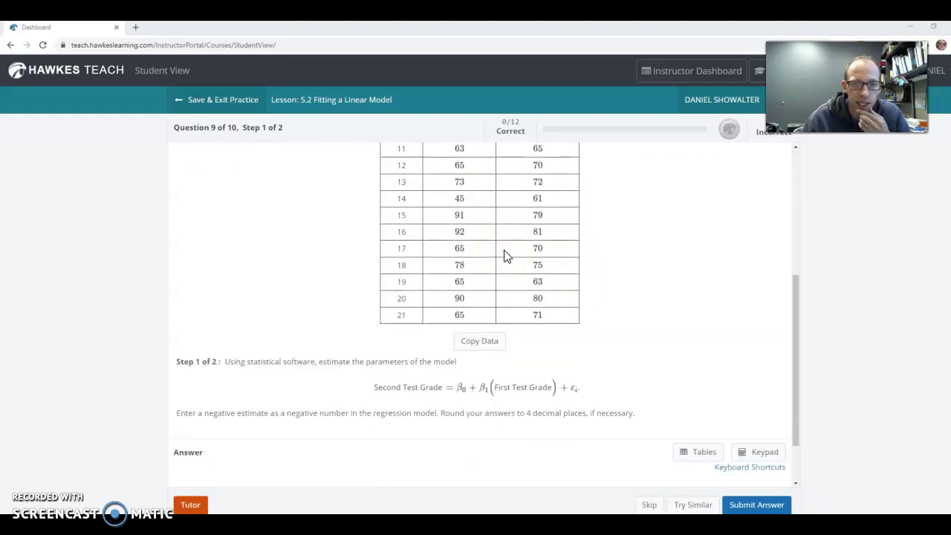
pyautogui.scroll(-1, 505, 255)
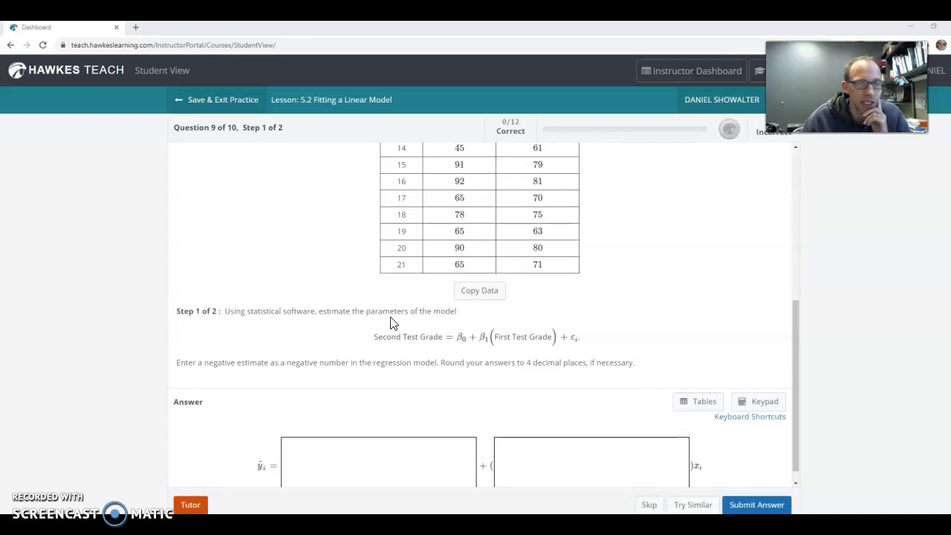
pyautogui.scroll(4, 392, 316)
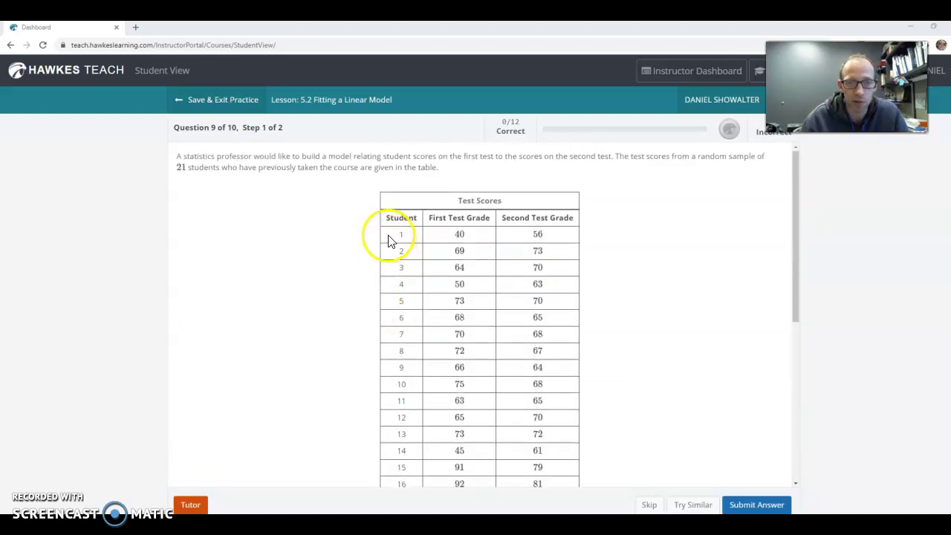
pyautogui.scroll(-4, 439, 297)
pyautogui.click(479, 343)
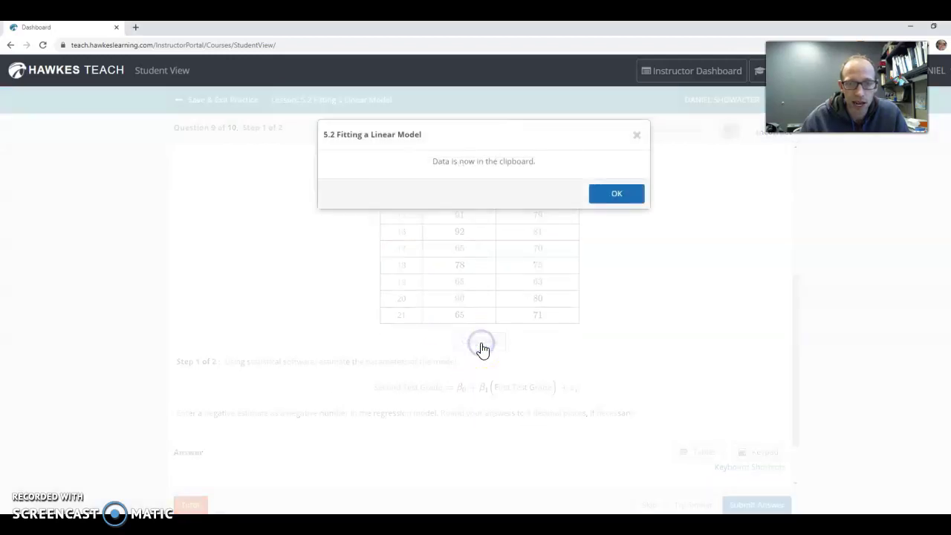
pyautogui.click(607, 197)
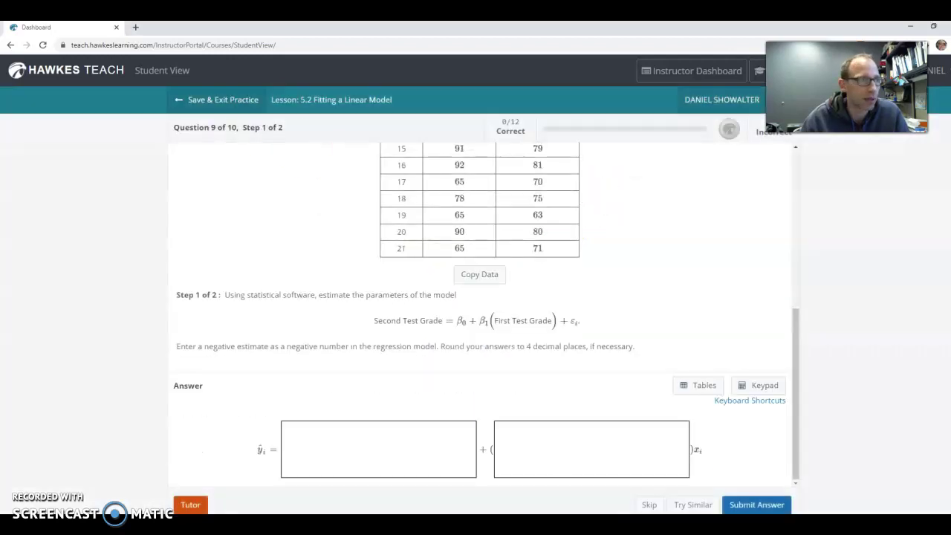
# Start a new blank spreadsheet in a maximized Google Sheets window.
pyautogui.hotkey('alt', 'Tab')
pyautogui.doubleClick(311, 68)
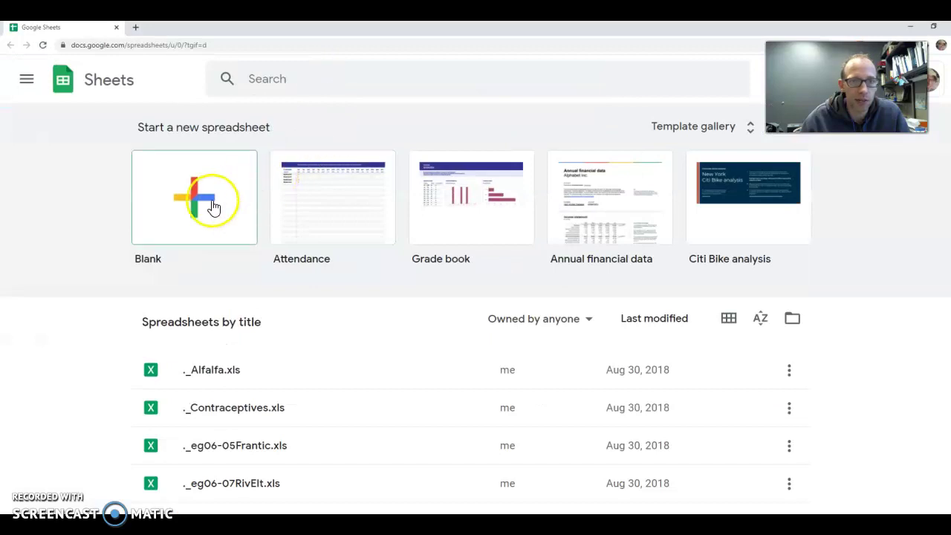
pyautogui.click(214, 206)
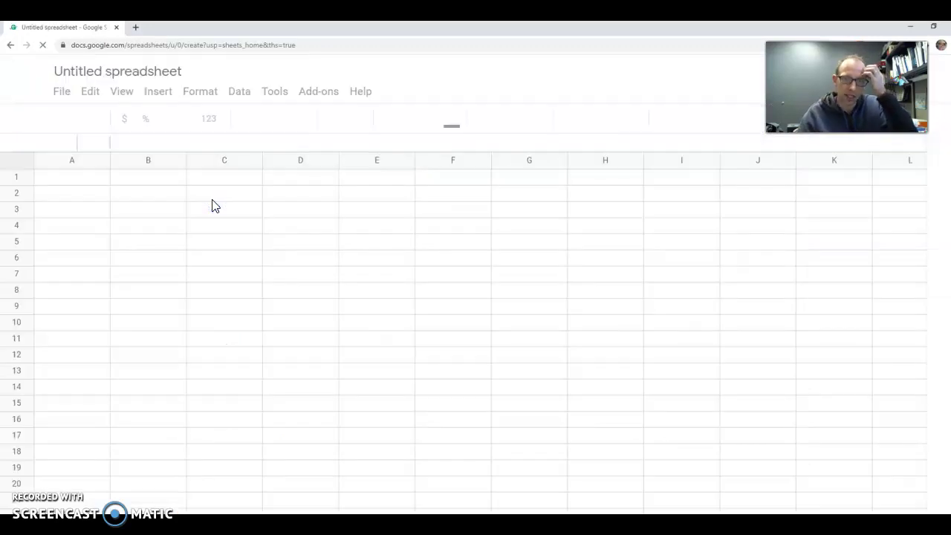
pyautogui.click(191, 204)
# Paste the test score table into the sheet starting at cell A1.
pyautogui.click(102, 184)
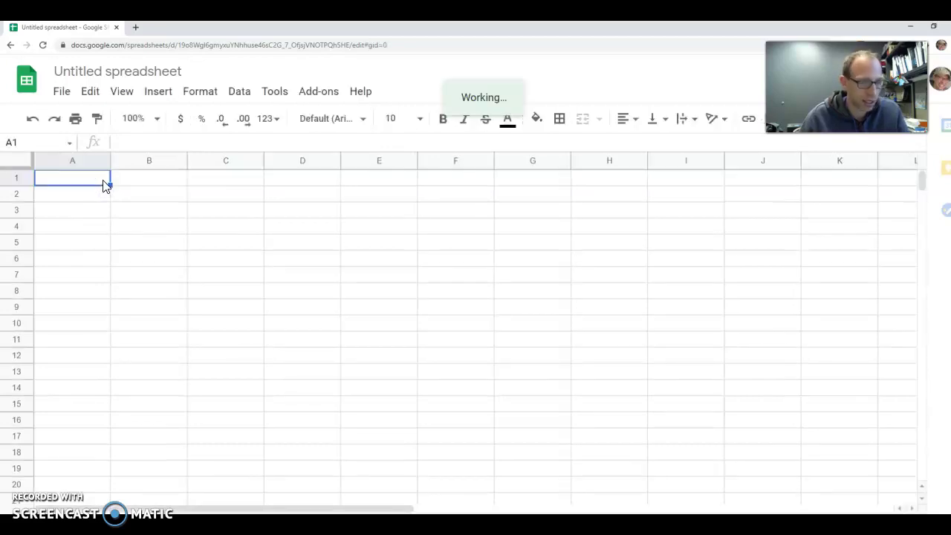
pyautogui.hotkey('ctrl', 'v')
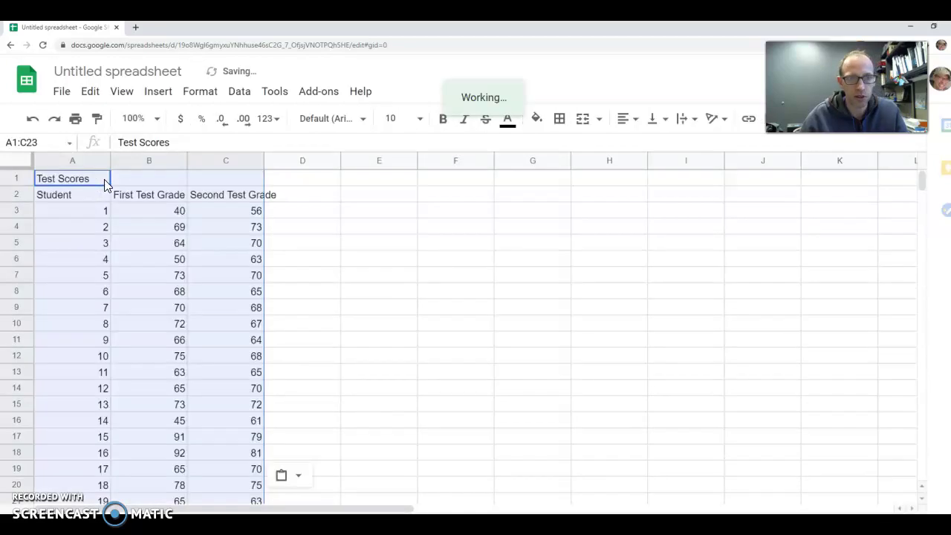
pyautogui.click(356, 228)
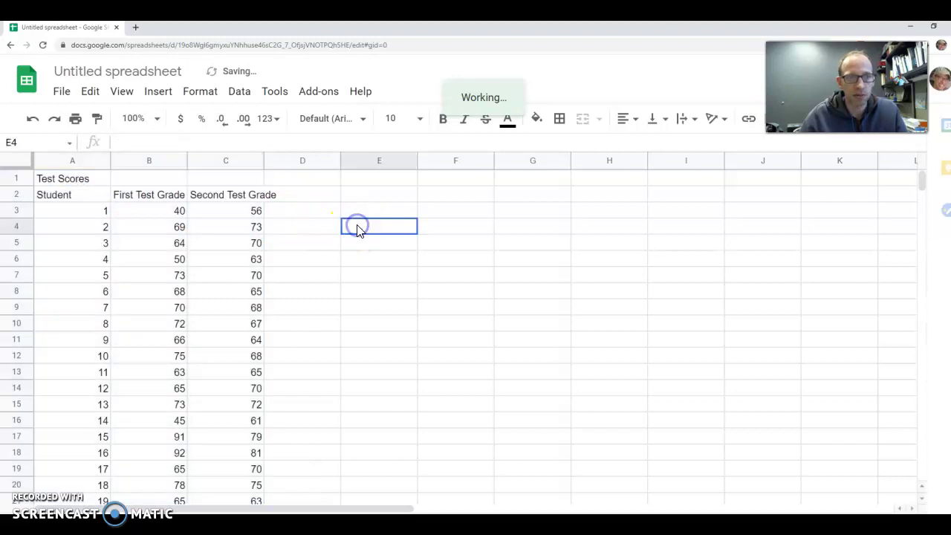
pyautogui.click(239, 202)
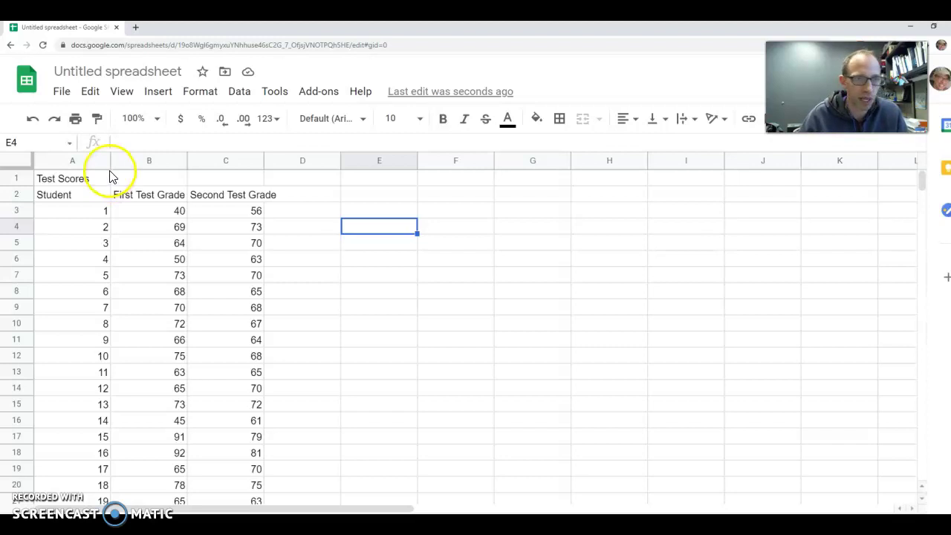
pyautogui.click(319, 92)
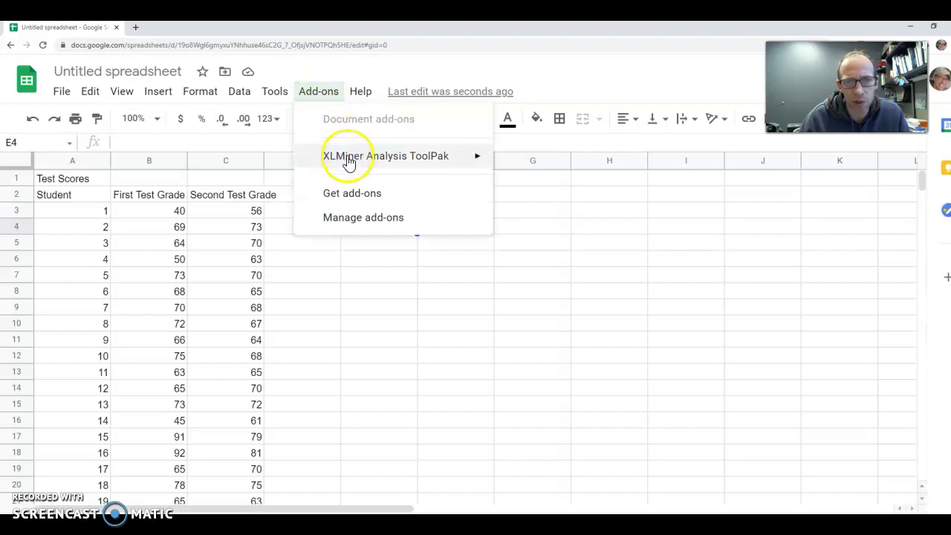
pyautogui.moveTo(343, 170)
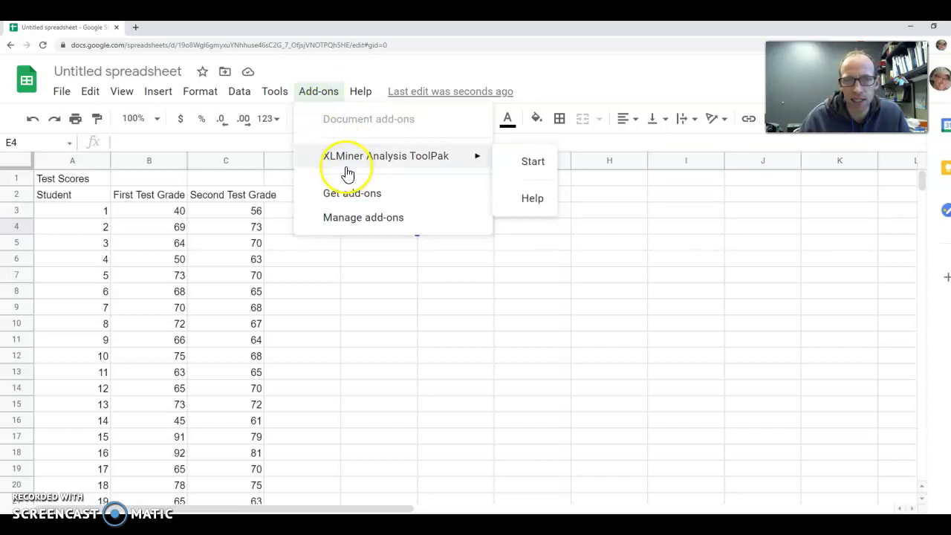
pyautogui.click(344, 195)
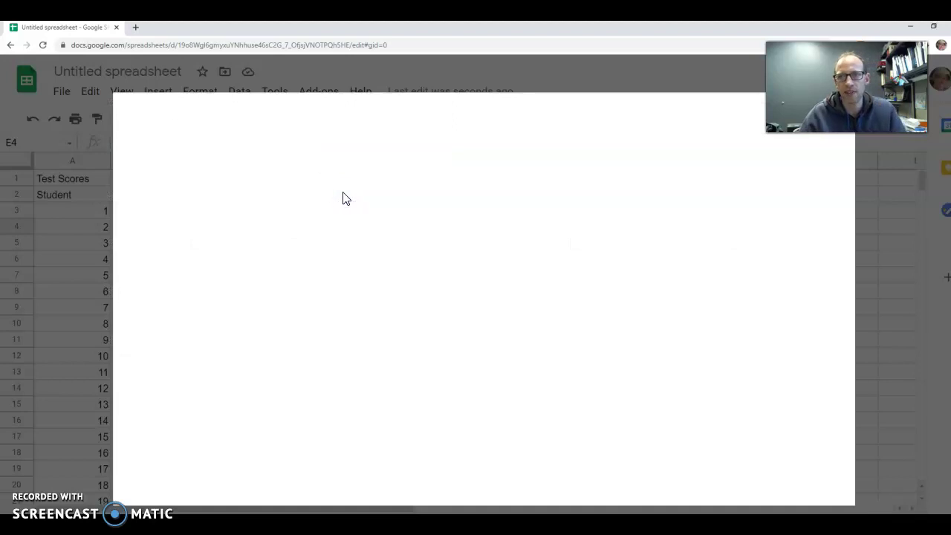
pyautogui.click(344, 183)
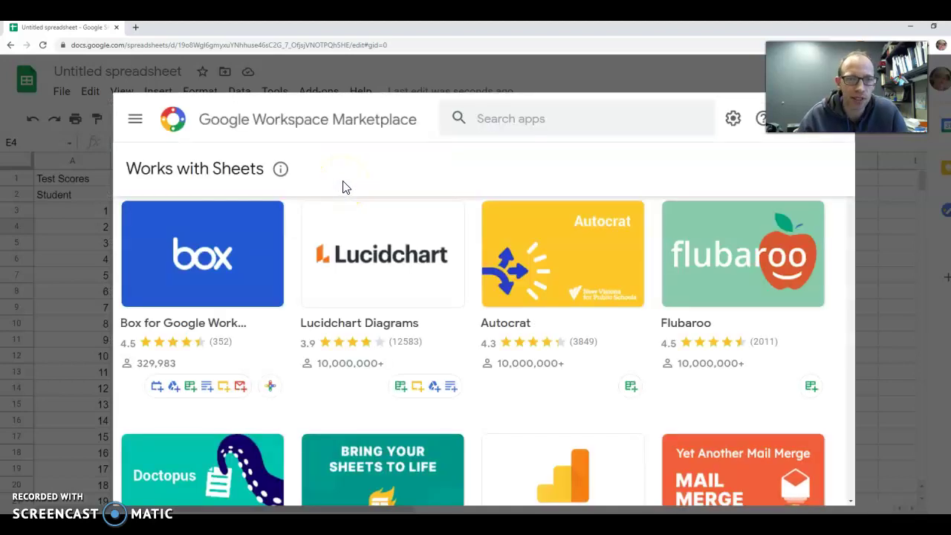
pyautogui.click(510, 119)
pyautogui.write('xlm')
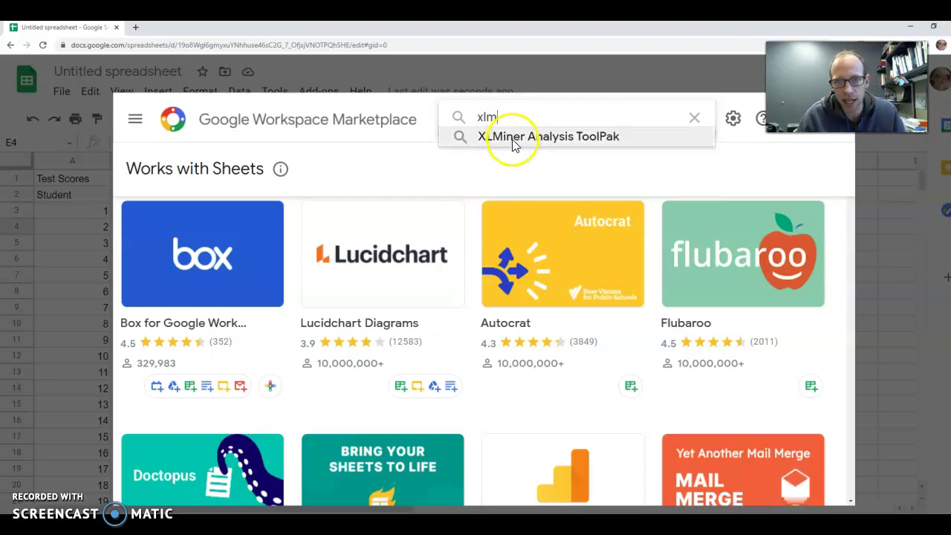
pyautogui.click(511, 138)
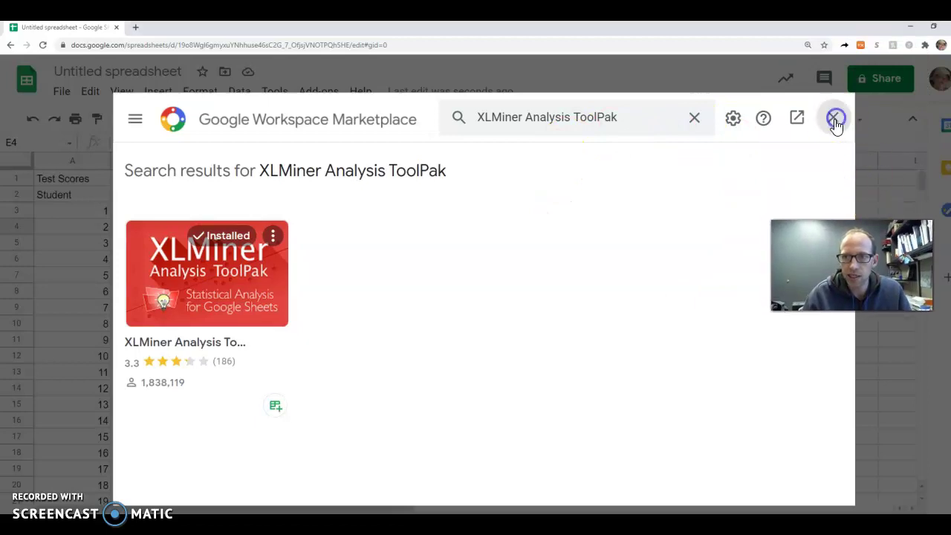
pyautogui.click(833, 118)
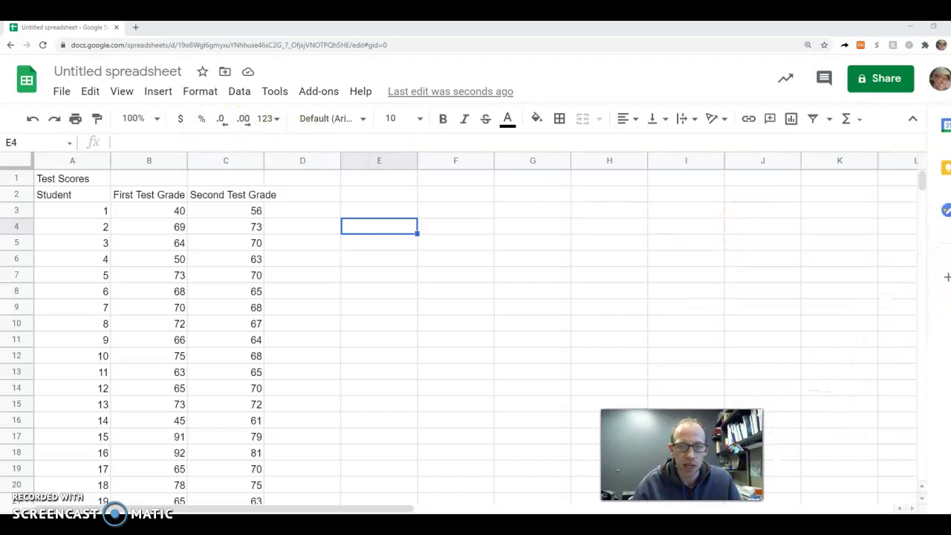
# Launch the XLMiner Analysis ToolPak add-on and expand its Linear Regression tool.
pyautogui.click(309, 92)
pyautogui.click(344, 165)
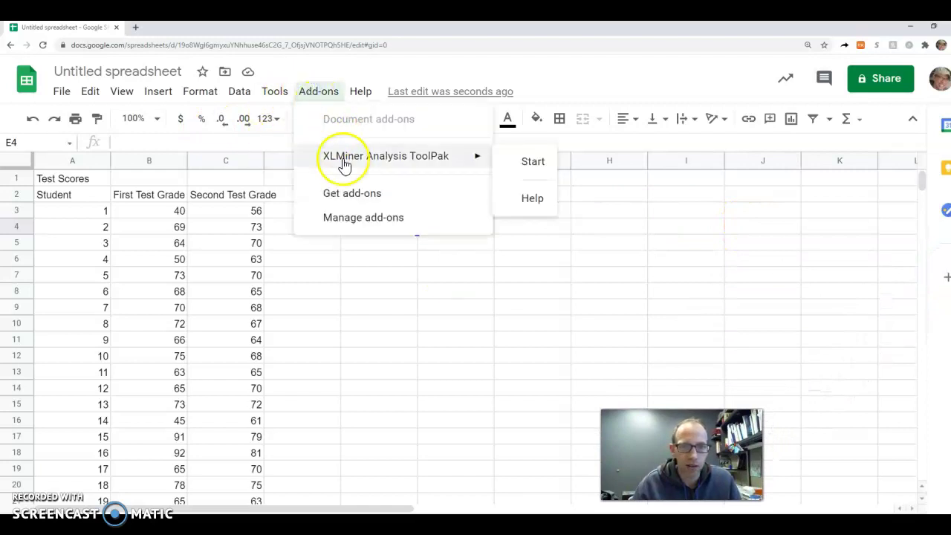
pyautogui.click(528, 162)
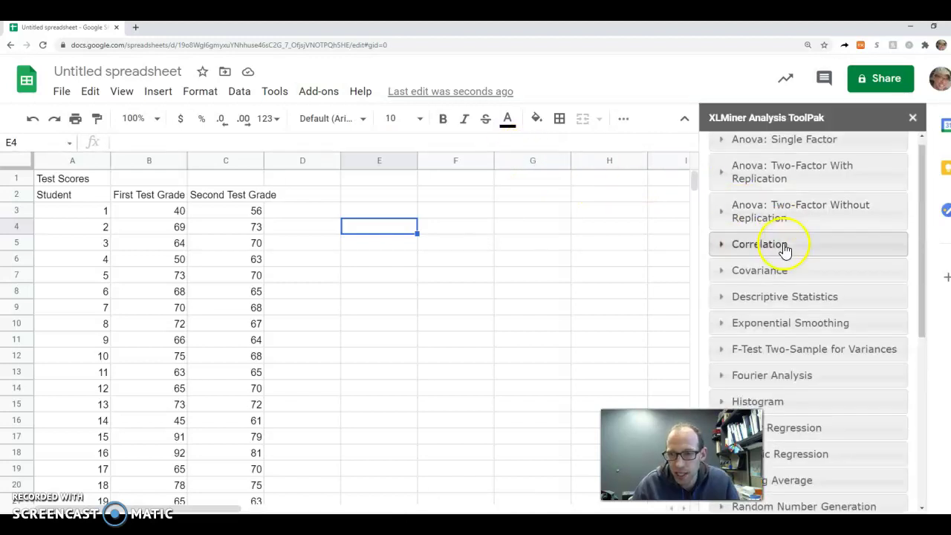
pyautogui.scroll(-4, 787, 239)
pyautogui.click(775, 187)
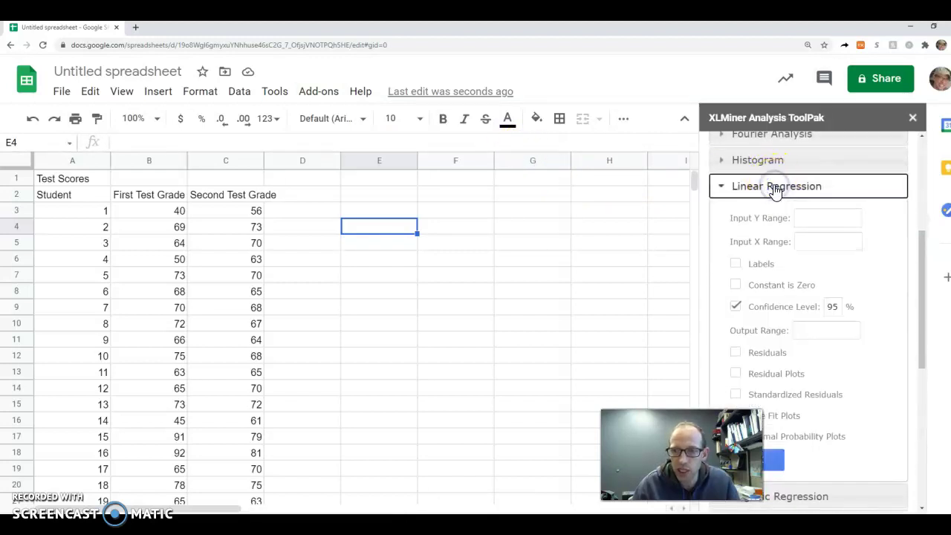
# Set Y range C2:C23, X range B2:B23, Labels checked, and output range E2.
pyautogui.click(803, 217)
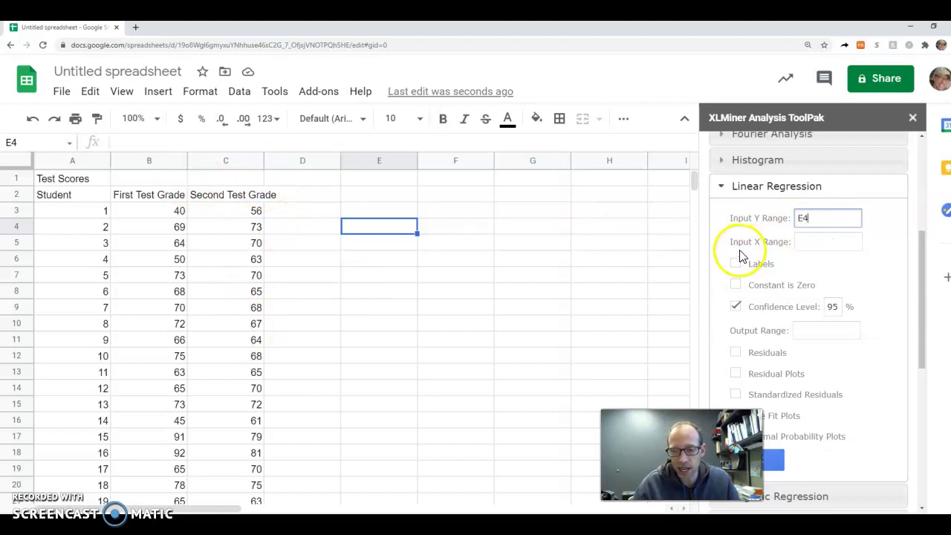
pyautogui.moveTo(239, 197); pyautogui.dragTo(237, 235)
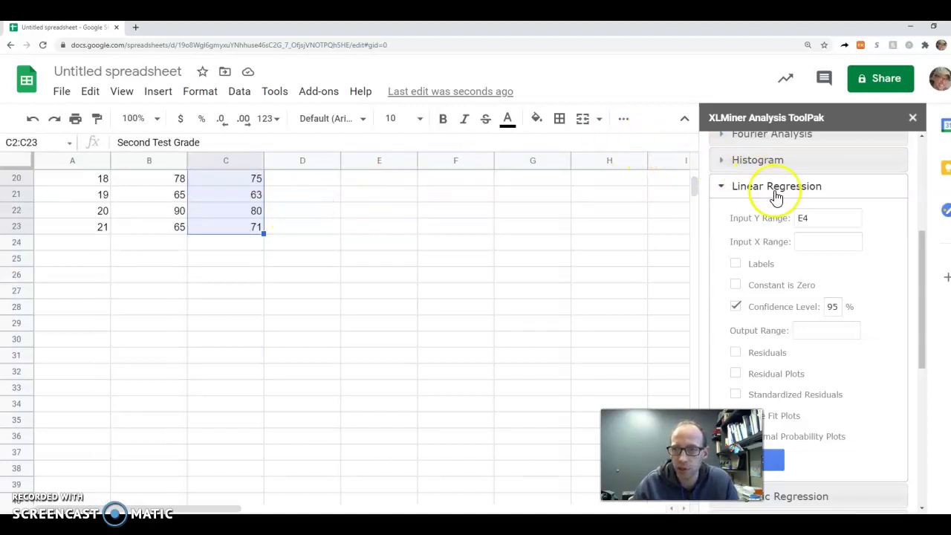
pyautogui.doubleClick(812, 218)
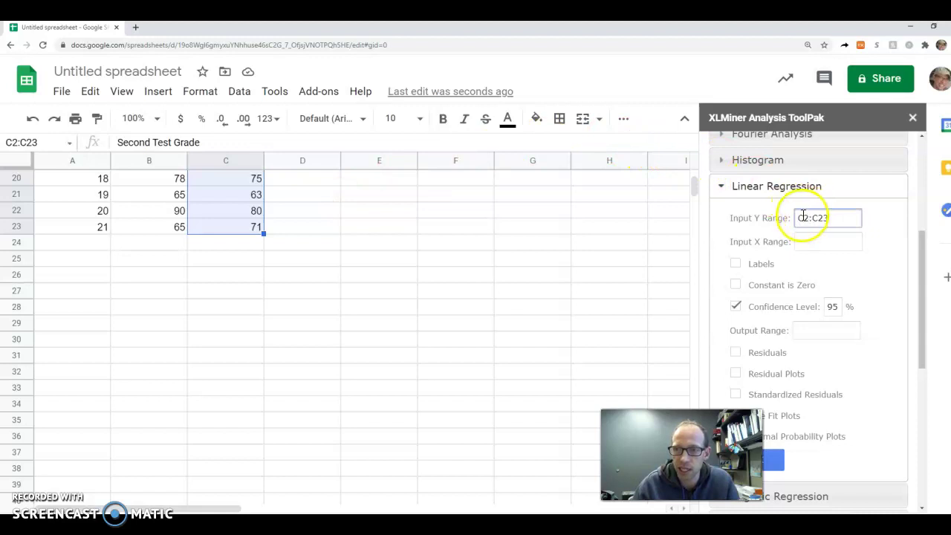
pyautogui.moveTo(174, 228); pyautogui.dragTo(173, 211)
pyautogui.moveTo(182, 123); pyautogui.dragTo(168, 195)
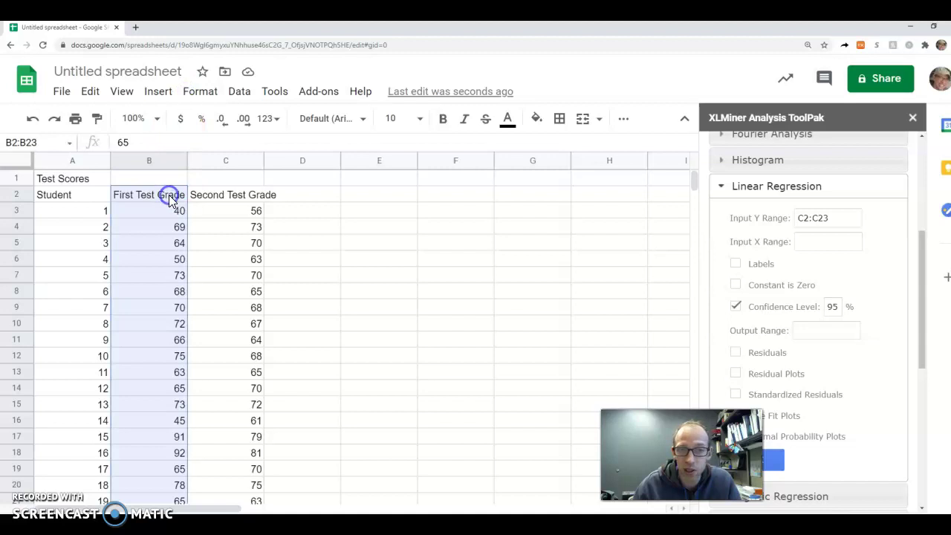
pyautogui.click(796, 241)
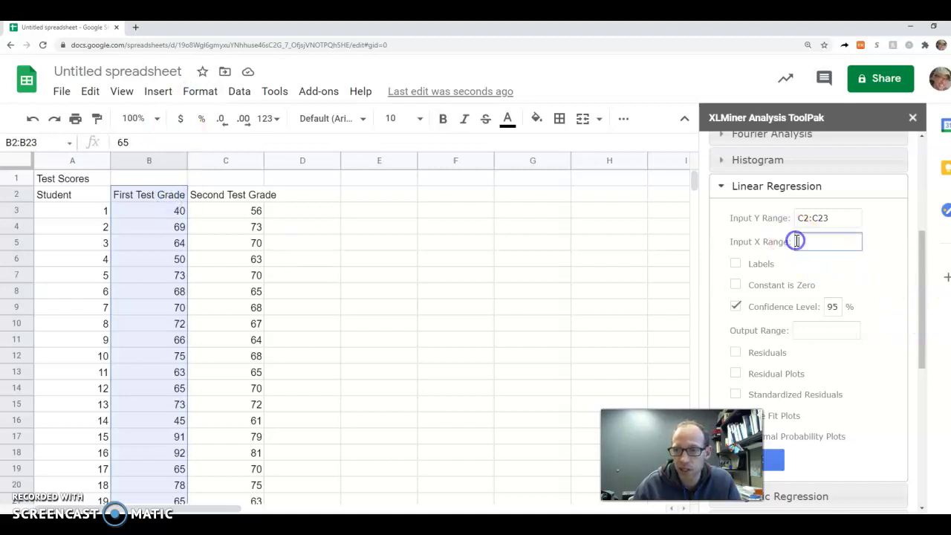
pyautogui.click(735, 263)
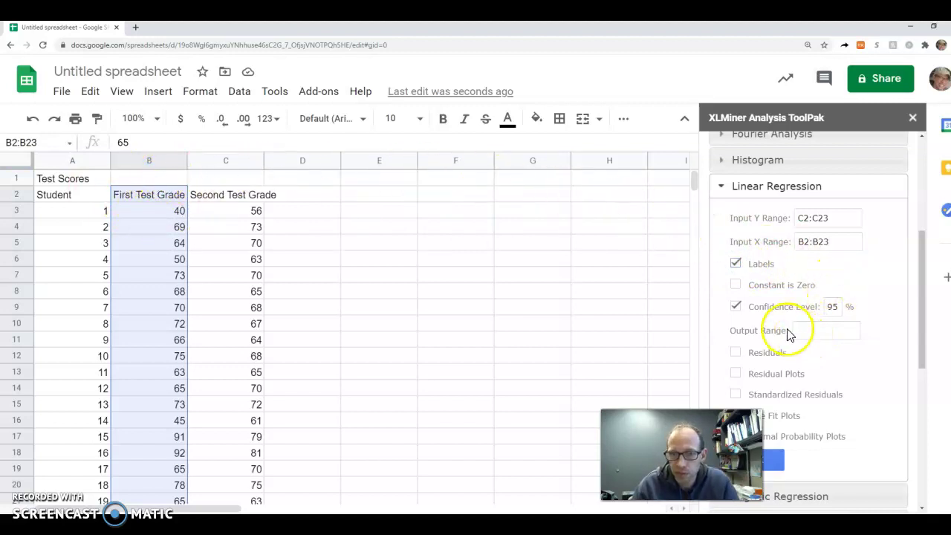
pyautogui.click(366, 194)
pyautogui.click(817, 330)
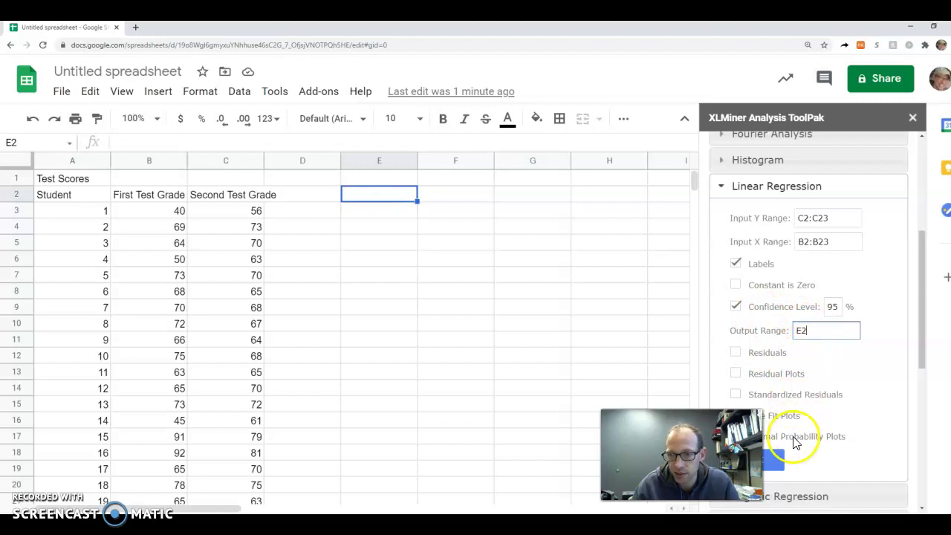
# Run the linear regression, close the ToolPak panel, and locate the Residual SS in the output.
pyautogui.click(774, 461)
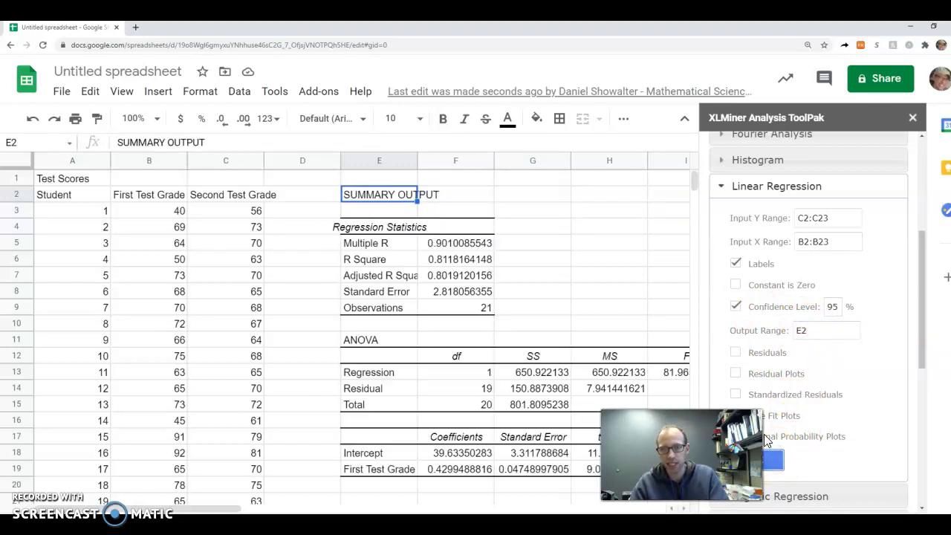
pyautogui.click(912, 117)
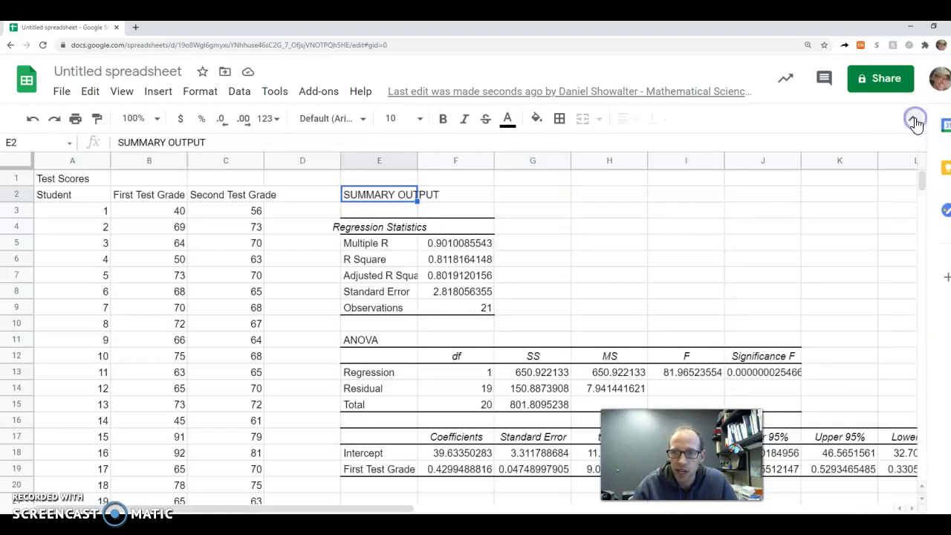
pyautogui.scroll(-1, 728, 254)
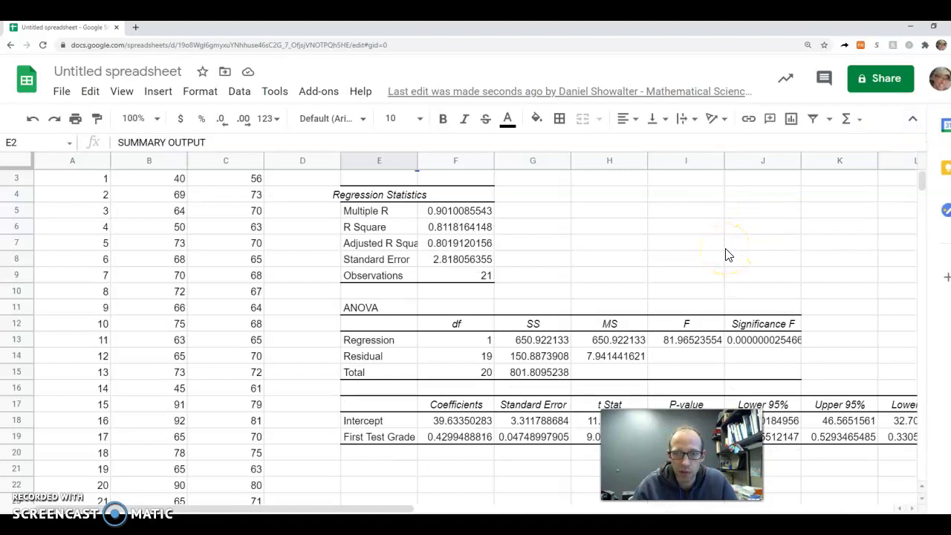
pyautogui.scroll(1, 728, 254)
pyautogui.scroll(-1, 490, 274)
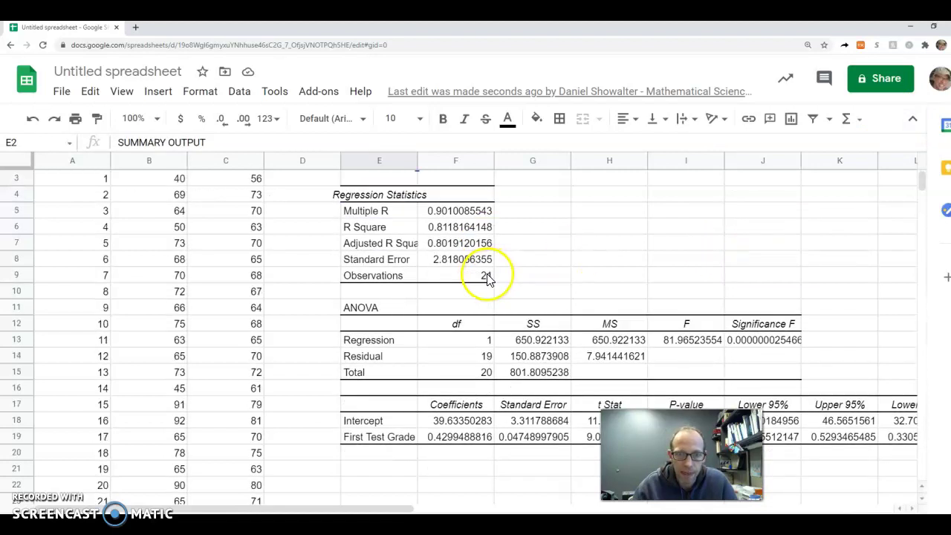
pyautogui.click(366, 359)
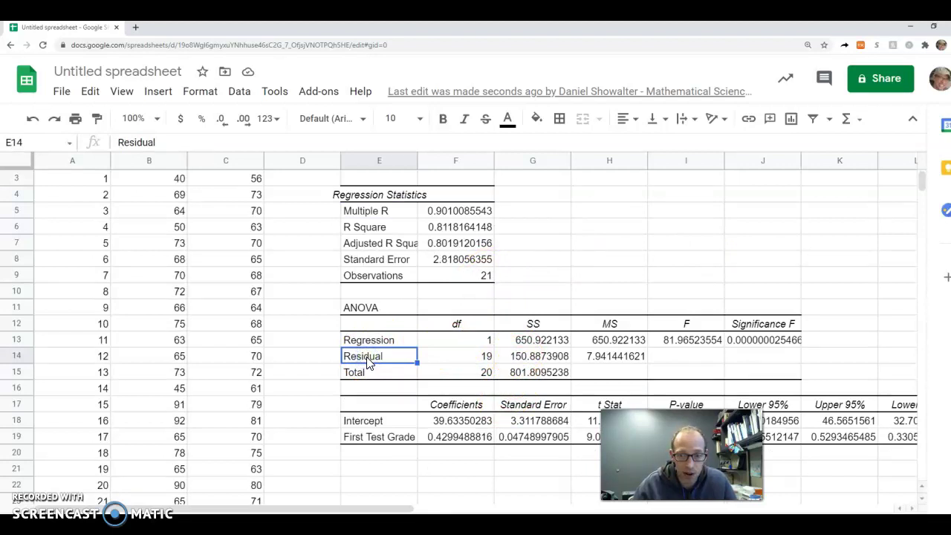
pyautogui.click(530, 325)
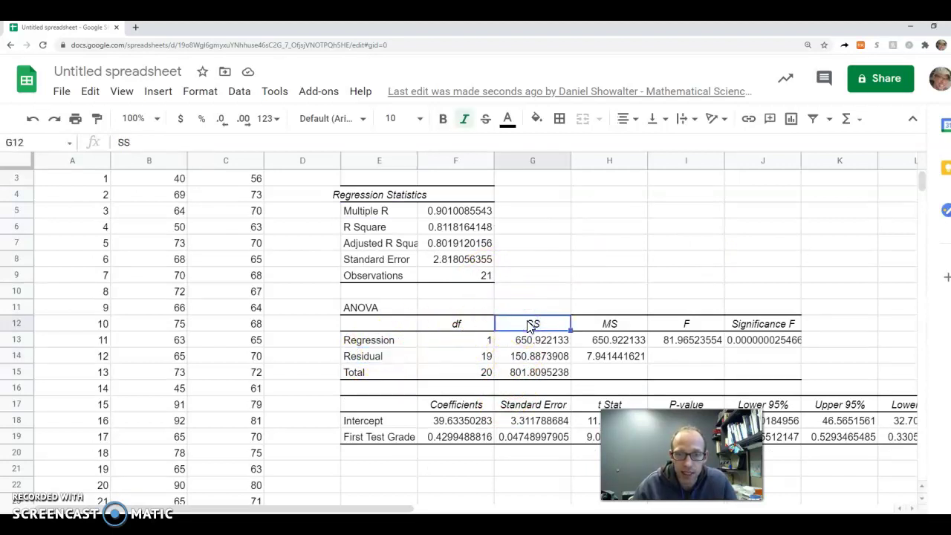
# Fill the residual sum of squares cell (150.8873908) yellow and zoom the page in.
pyautogui.click(533, 356)
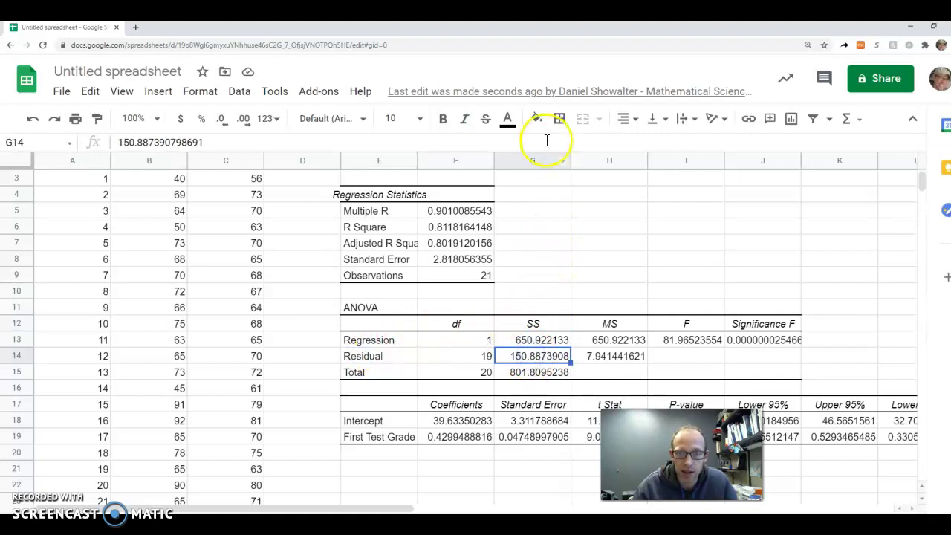
pyautogui.click(536, 119)
pyautogui.click(594, 189)
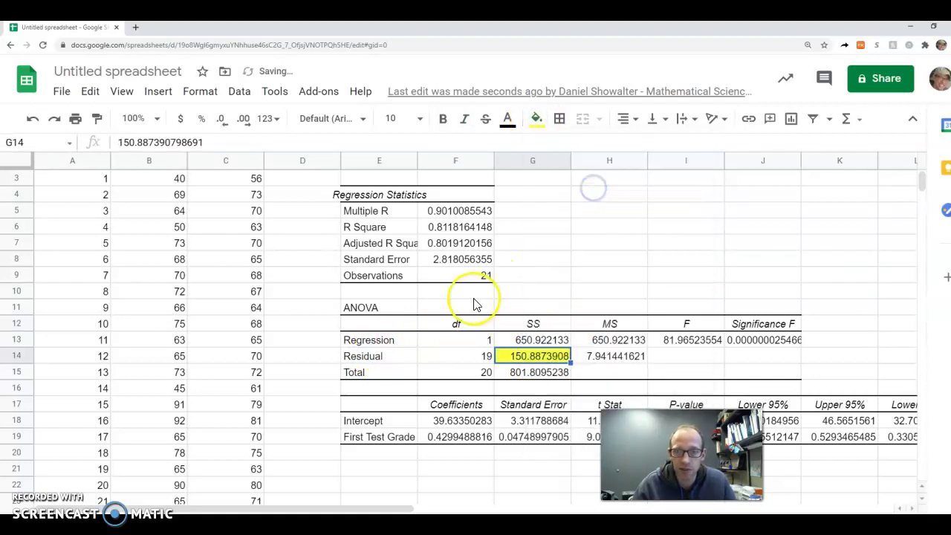
pyautogui.scroll(1, 470, 306)
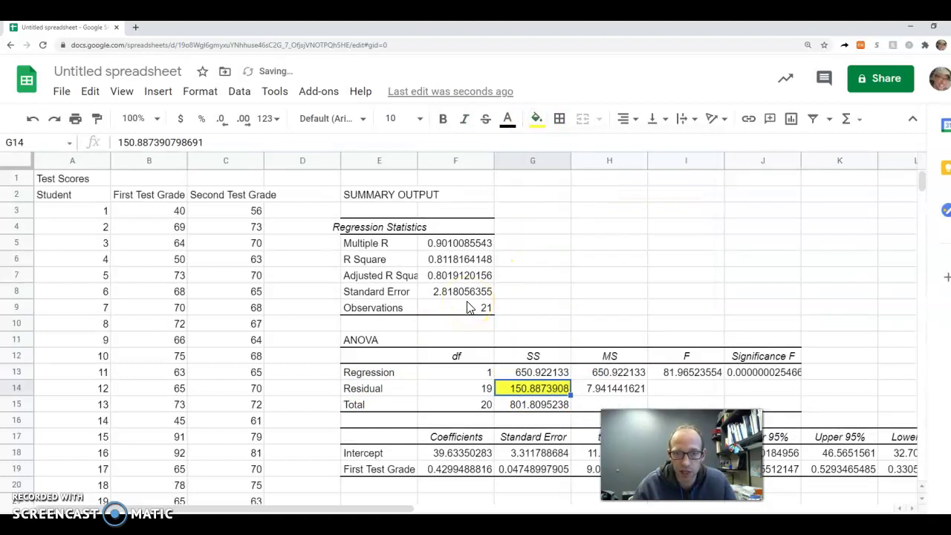
pyautogui.hotkey('ctrl', '+')
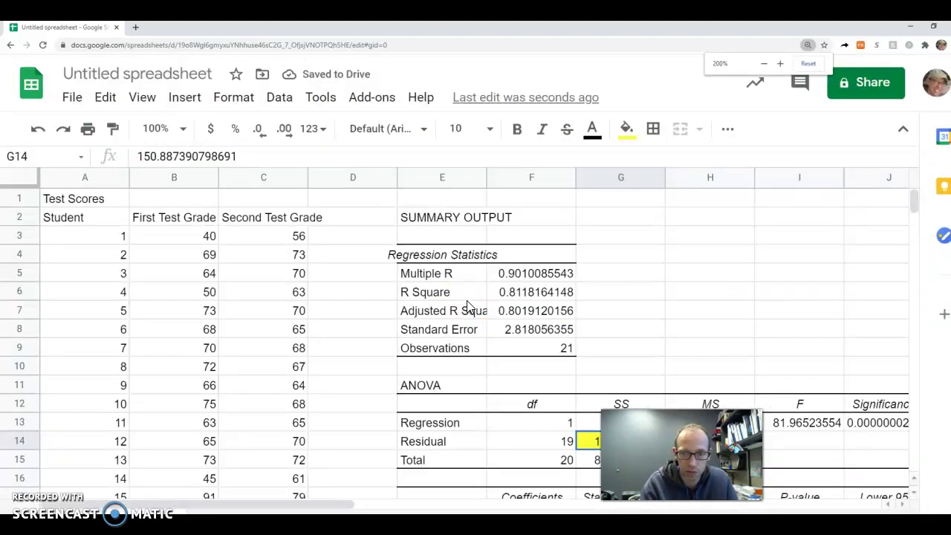
pyautogui.hotkey('ctrl', '+')
# Fill the intercept and First Test Grade slope coefficient cells yellow.
pyautogui.scroll(-3, 470, 304)
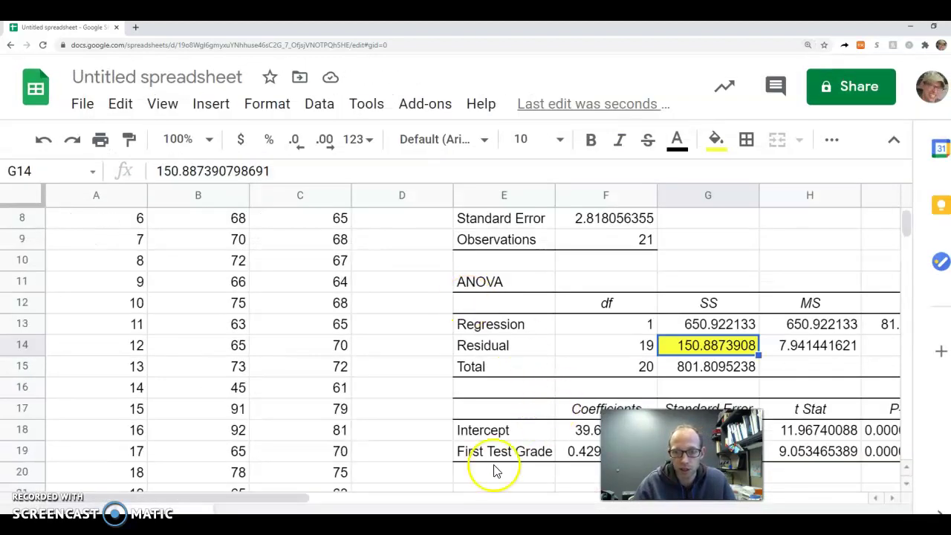
pyautogui.moveTo(301, 498); pyautogui.dragTo(445, 496)
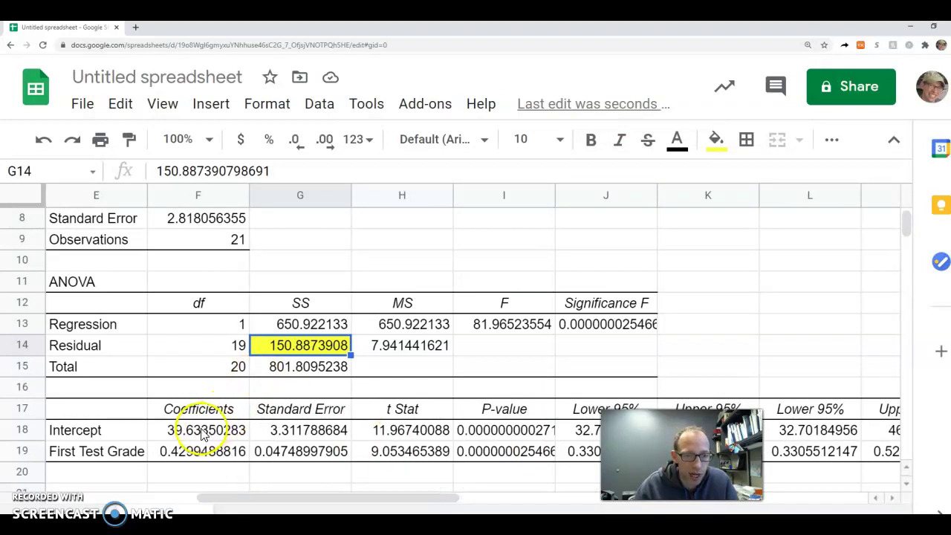
pyautogui.moveTo(206, 428); pyautogui.dragTo(197, 457)
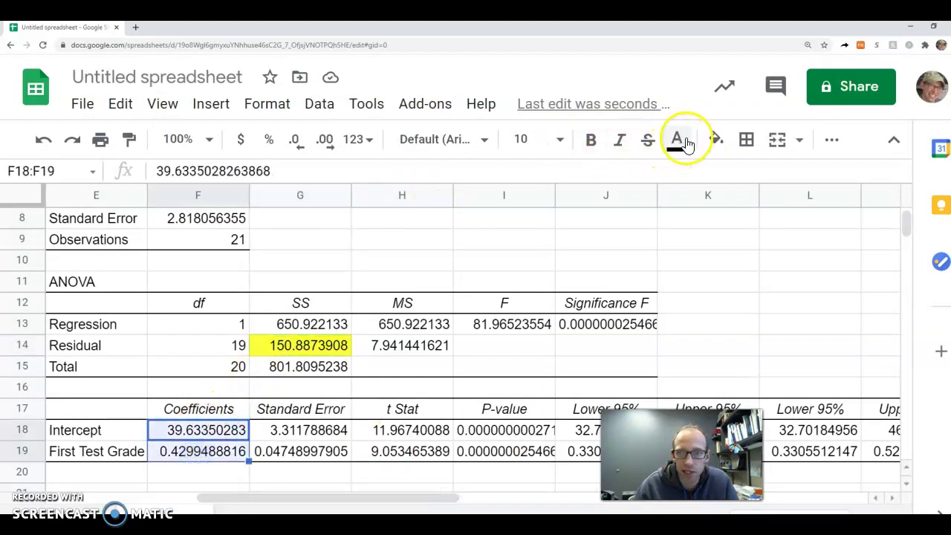
pyautogui.click(715, 140)
pyautogui.click(791, 234)
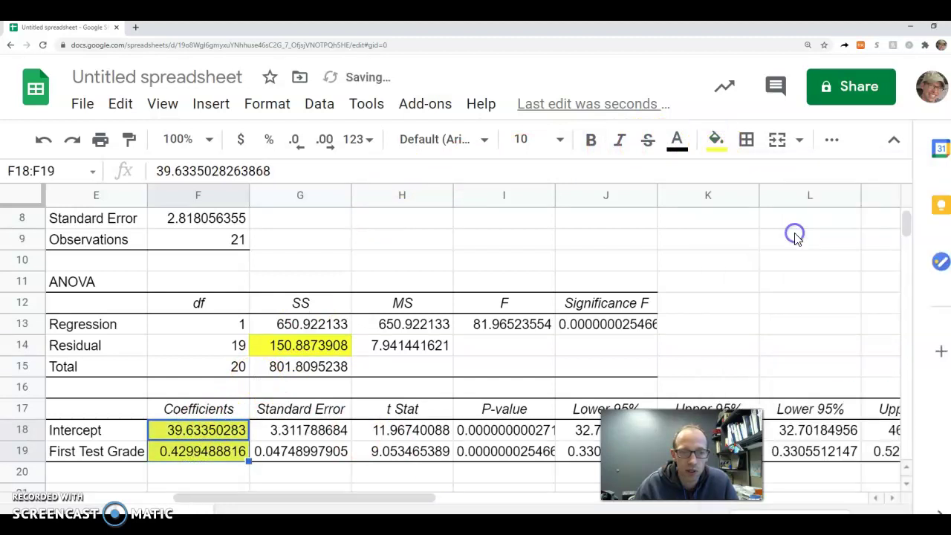
pyautogui.click(201, 431)
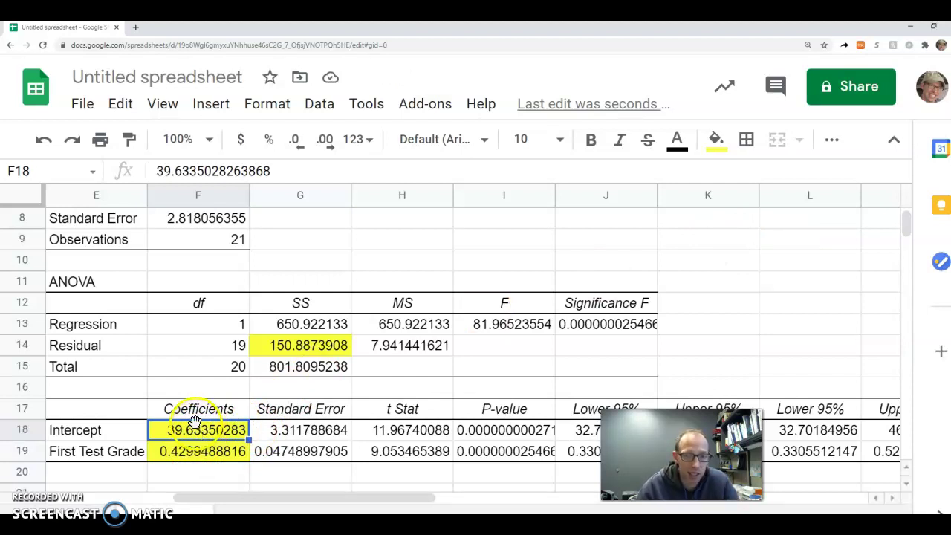
pyautogui.click(188, 456)
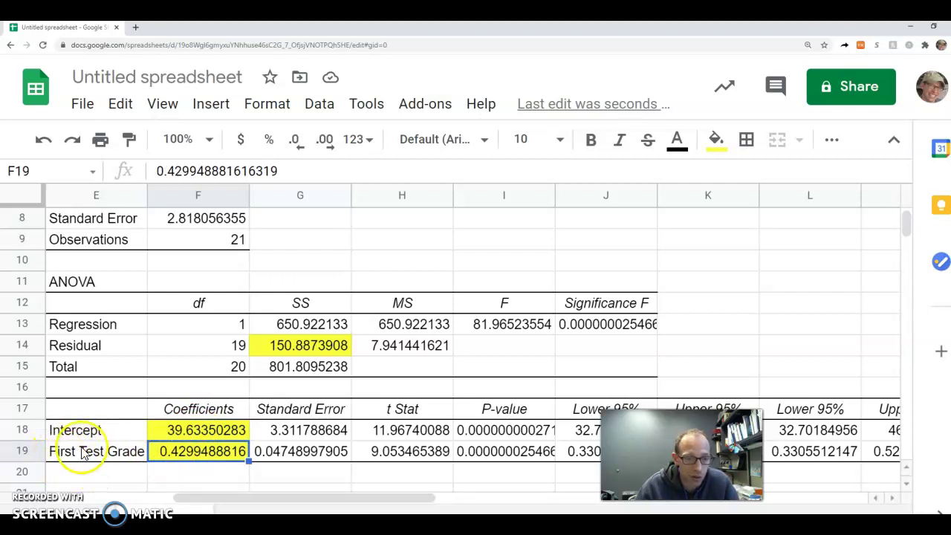
pyautogui.scroll(-3, 192, 445)
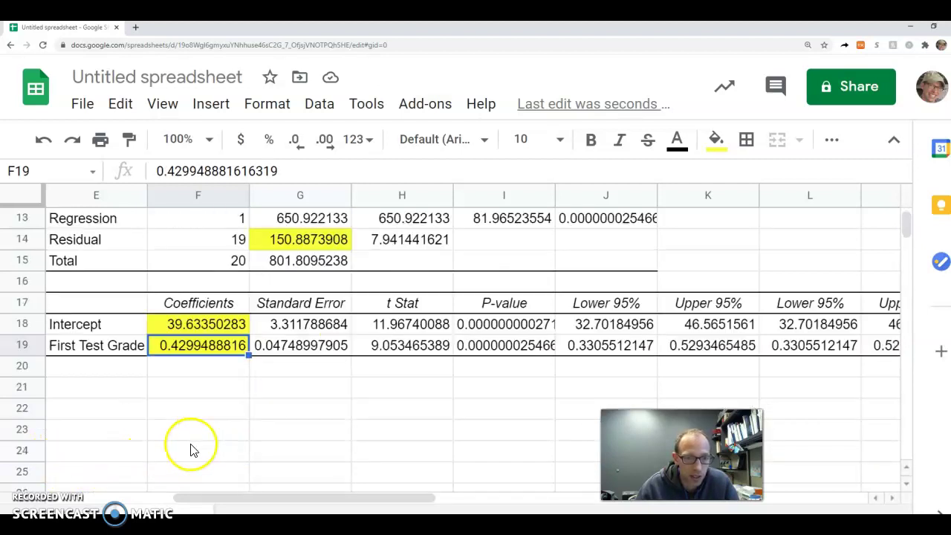
# Enter 'Predicted Second Test = 39.63 + 0.42*(First Test Grade)' in cell E21.
pyautogui.click(127, 343)
pyautogui.click(191, 169)
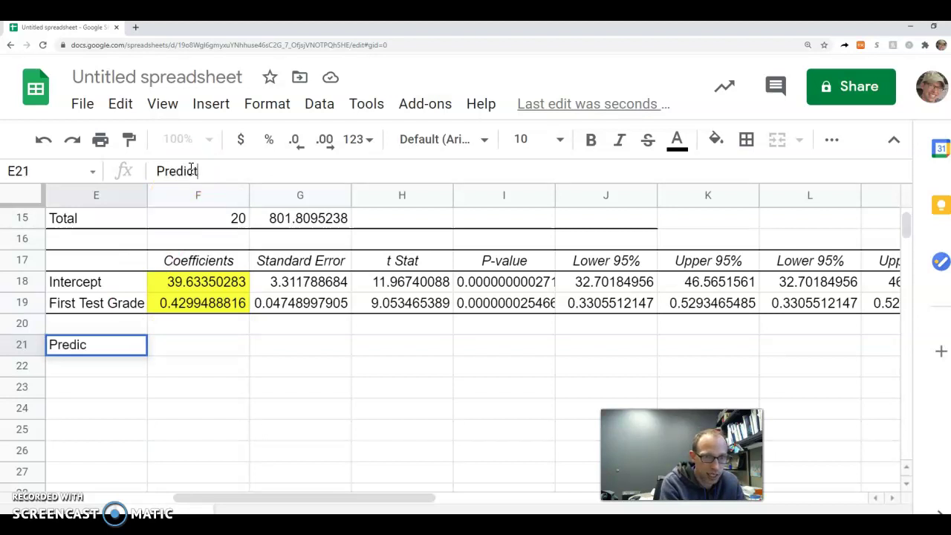
pyautogui.write('Predicted Second')
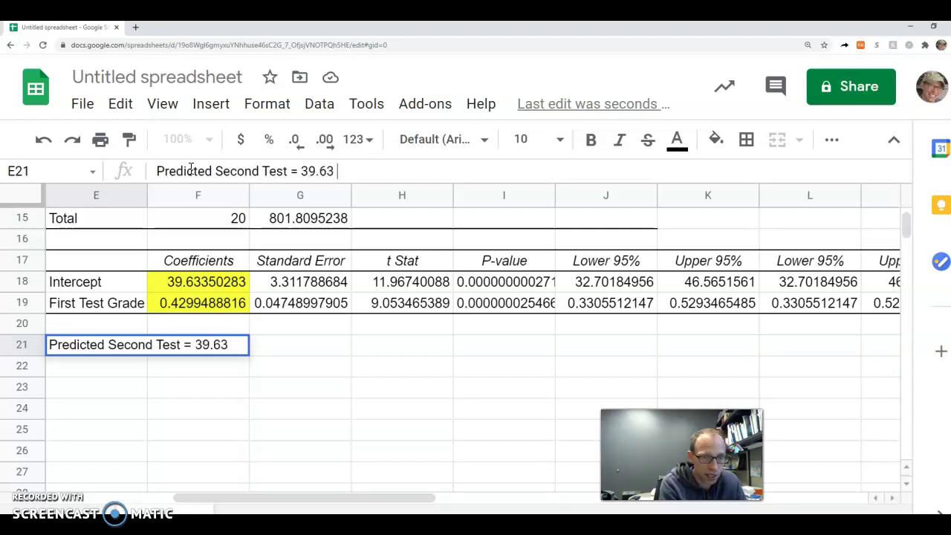
pyautogui.write('Test = 39.63 + 0.42*(')
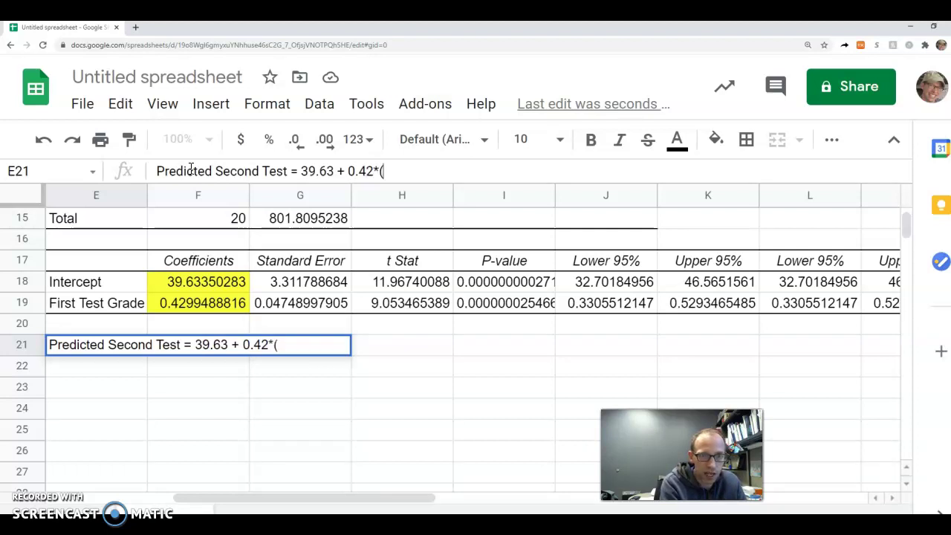
pyautogui.write('First Test Gra')
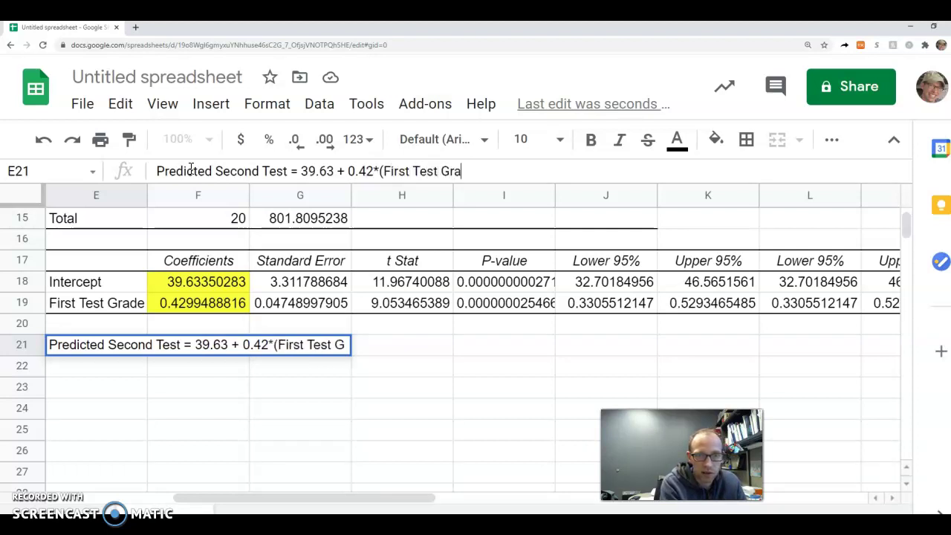
pyautogui.write('de)')
pyautogui.press('Return')
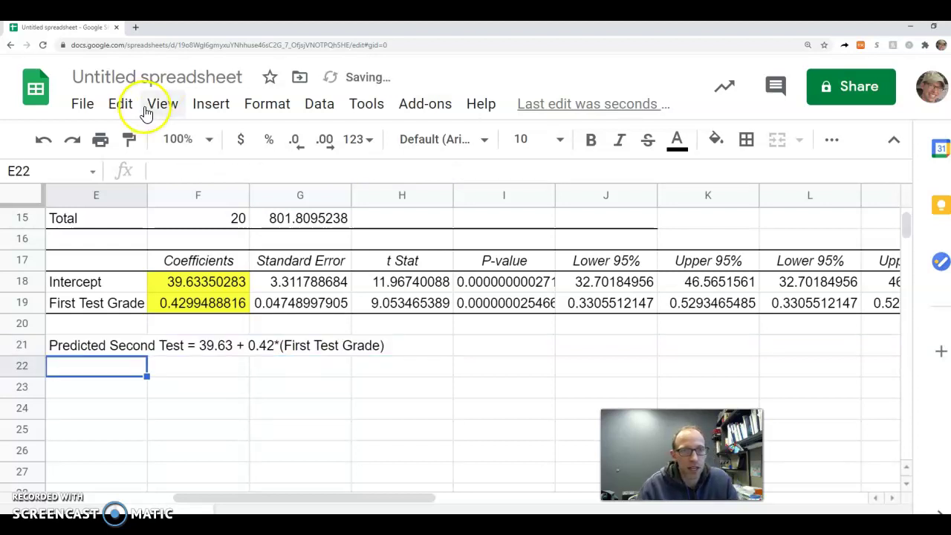
# Enter the intercept estimate 39.6335 in the Step 1 answer box.
pyautogui.hotkey('alt', 'Tab')
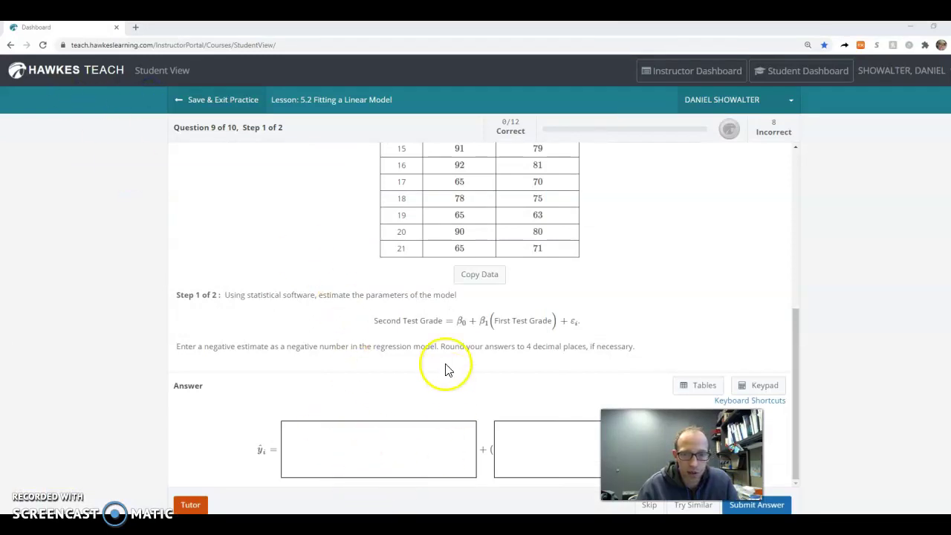
pyautogui.moveTo(0, 121); pyautogui.dragTo(611, 153)
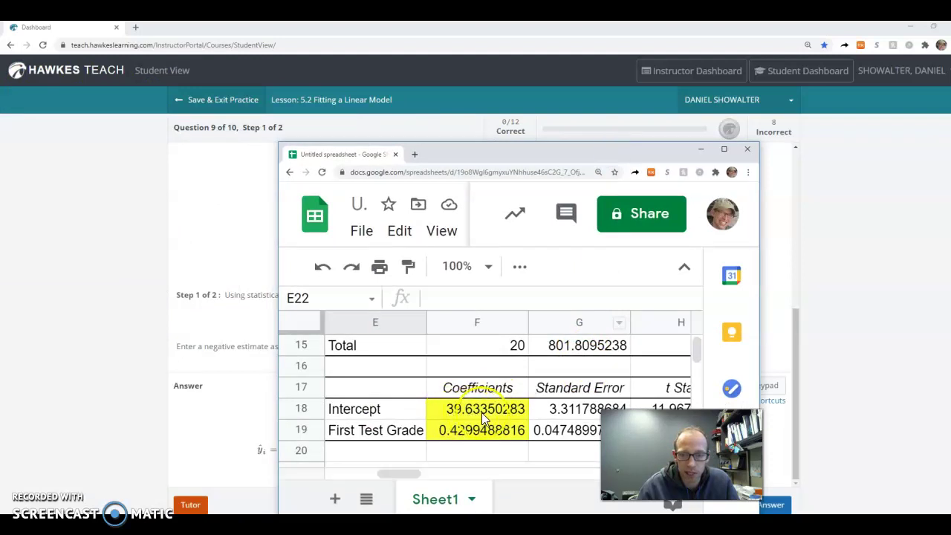
pyautogui.moveTo(522, 154); pyautogui.dragTo(448, 104)
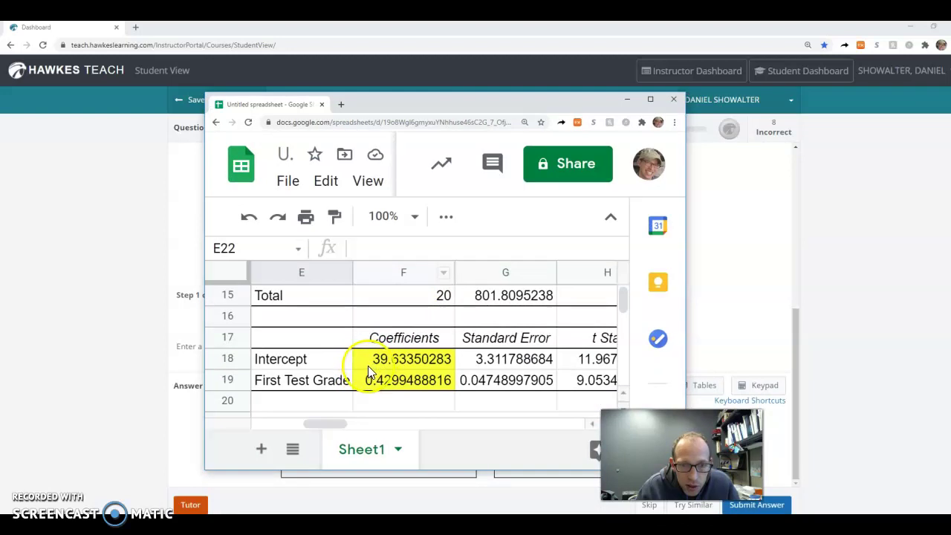
pyautogui.click(463, 94)
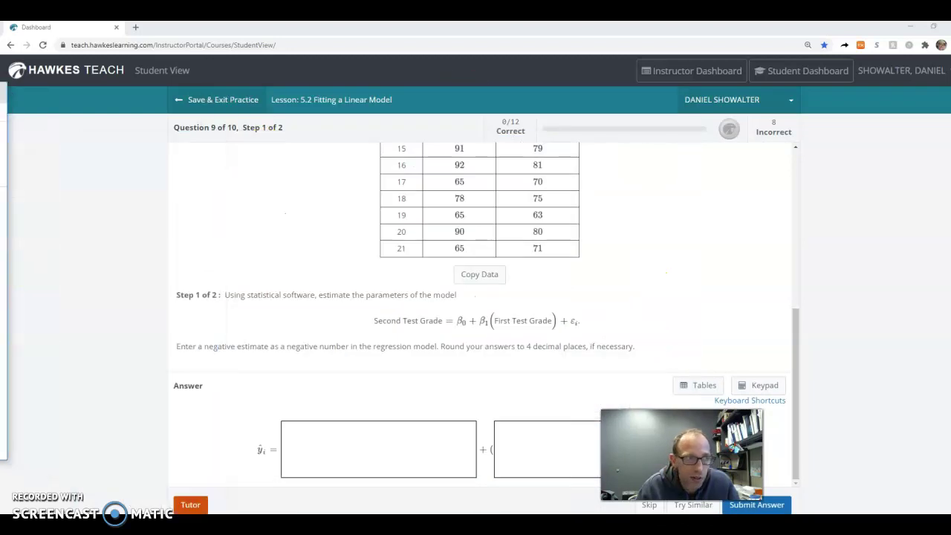
pyautogui.click(331, 450)
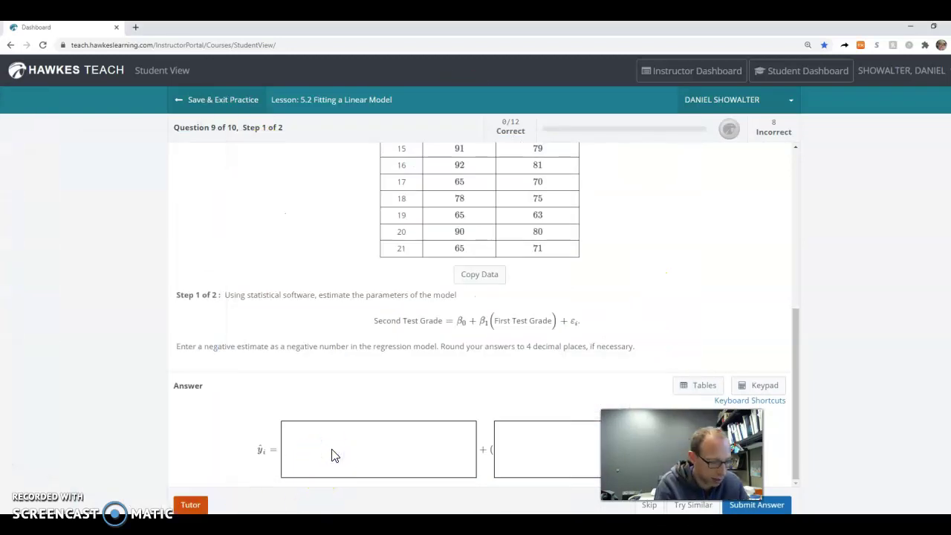
pyautogui.write('39.6')
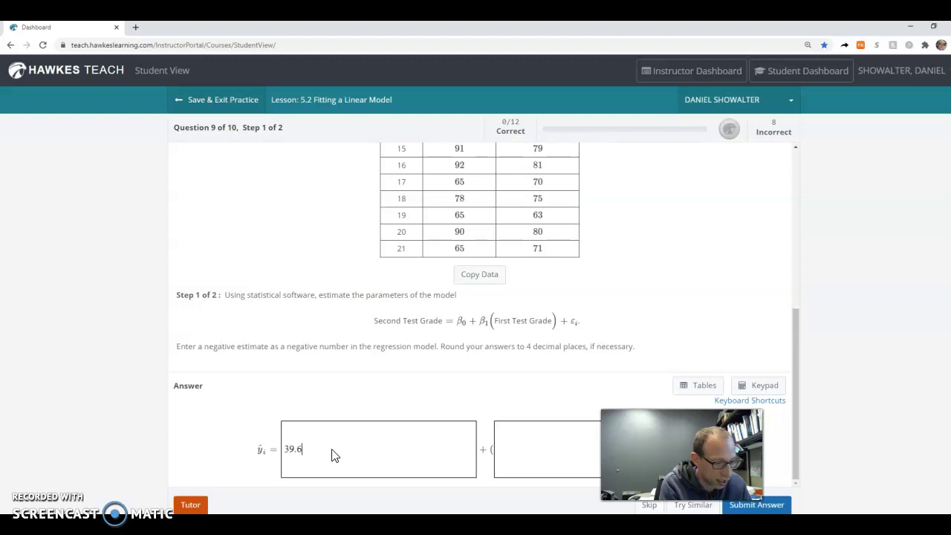
pyautogui.write('335')
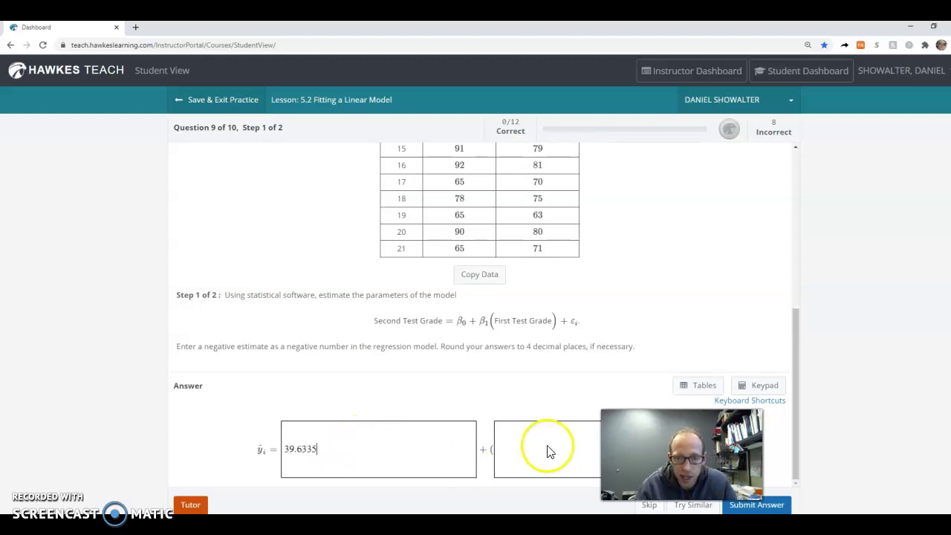
# Enter the slope estimate .4299, checked against Sheets, and submit Step 1.
pyautogui.click(547, 450)
pyautogui.hotkey('alt', 'Tab')
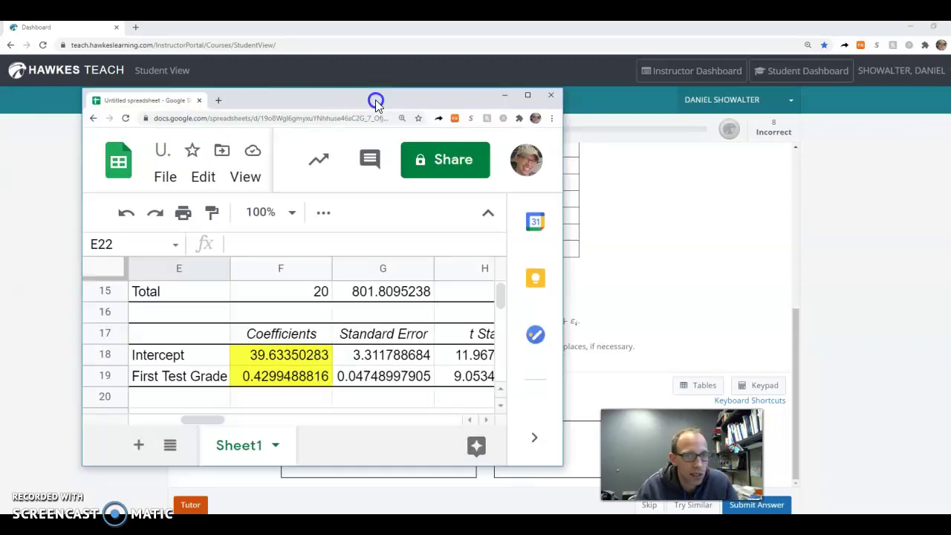
pyautogui.moveTo(373, 99); pyautogui.dragTo(471, 100)
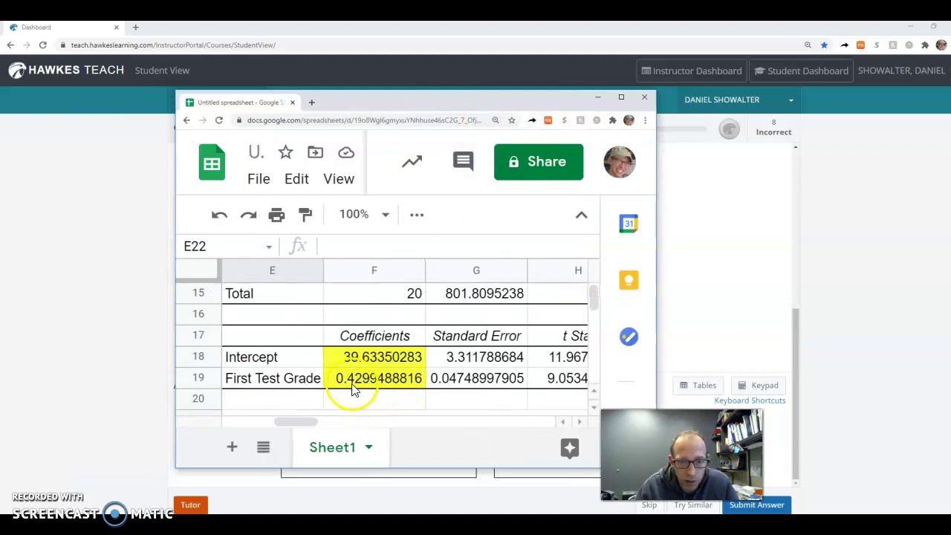
pyautogui.moveTo(418, 98); pyautogui.dragTo(0, 156)
pyautogui.click(548, 462)
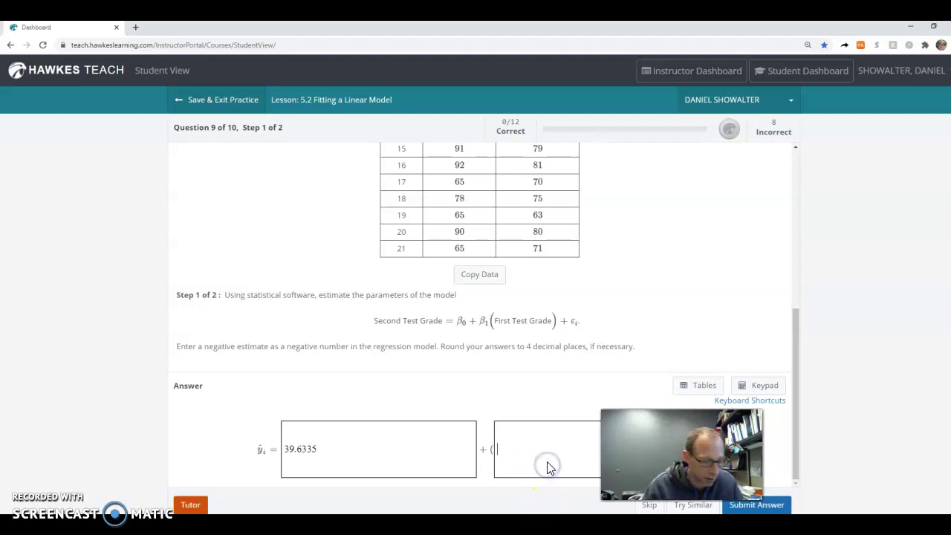
pyautogui.write('.4299')
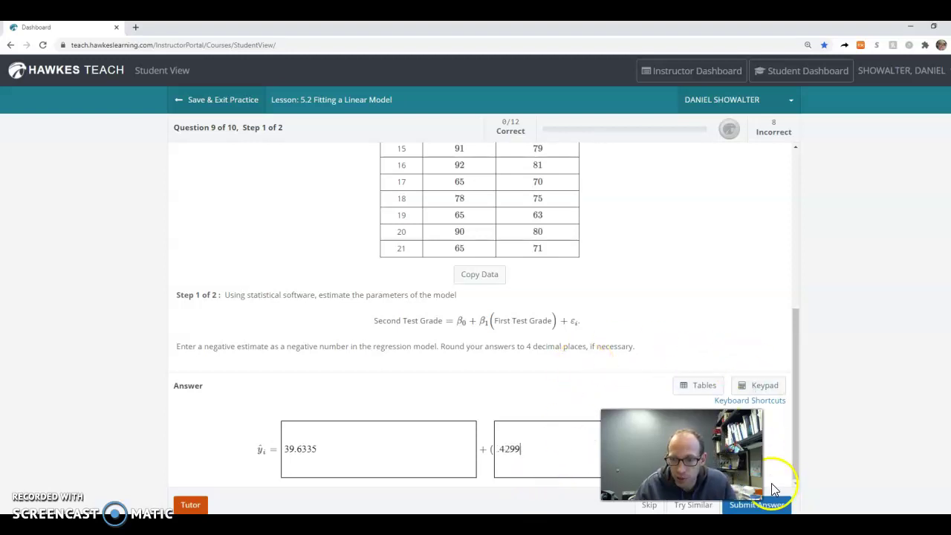
pyautogui.click(775, 505)
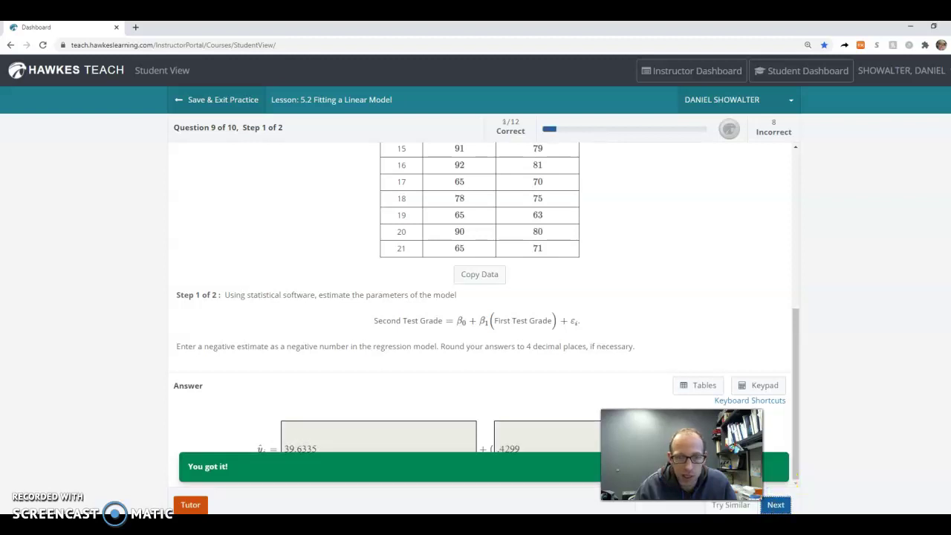
# In Step 2, choose 'expected to increase by approximately 0.4299' after rechecking the slope, and submit.
pyautogui.click(780, 506)
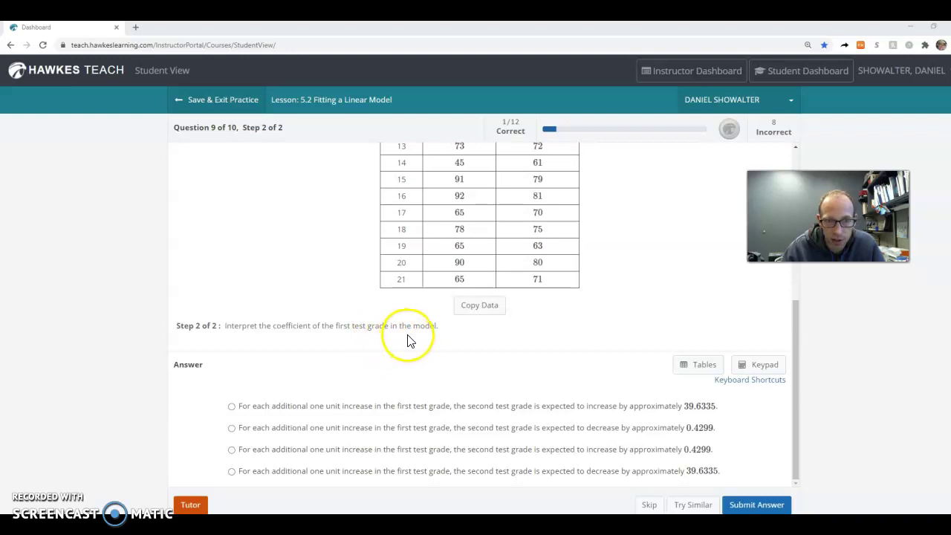
pyautogui.hotkey('alt', 'Tab')
pyautogui.moveTo(436, 123); pyautogui.dragTo(520, 123)
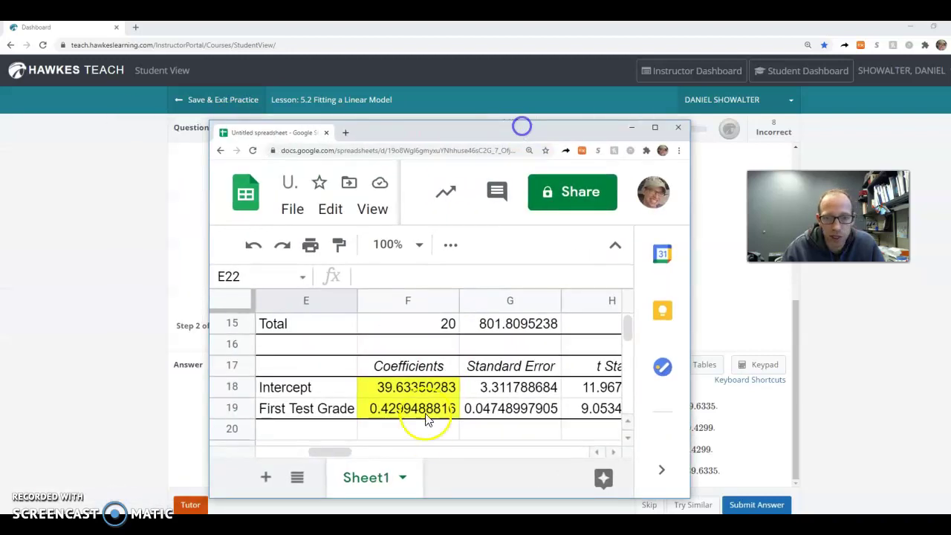
pyautogui.click(436, 408)
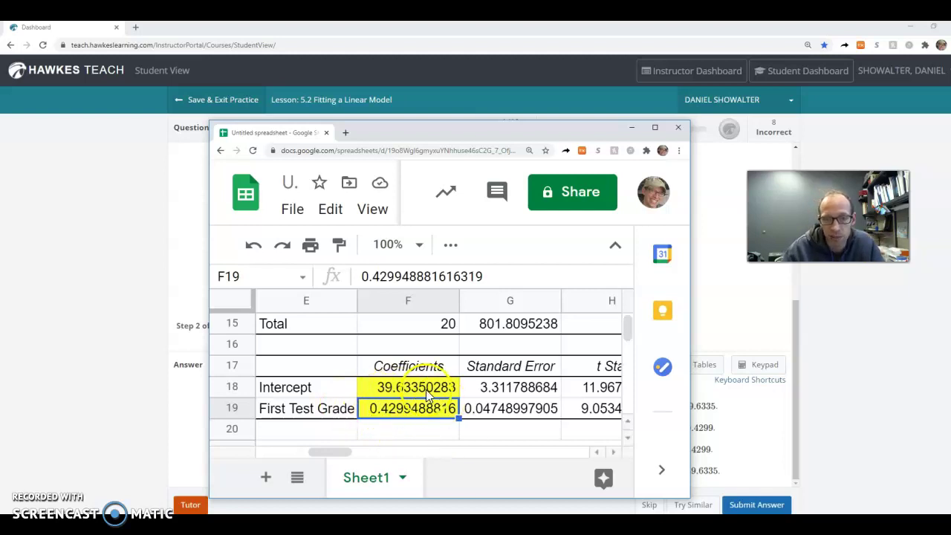
pyautogui.click(631, 127)
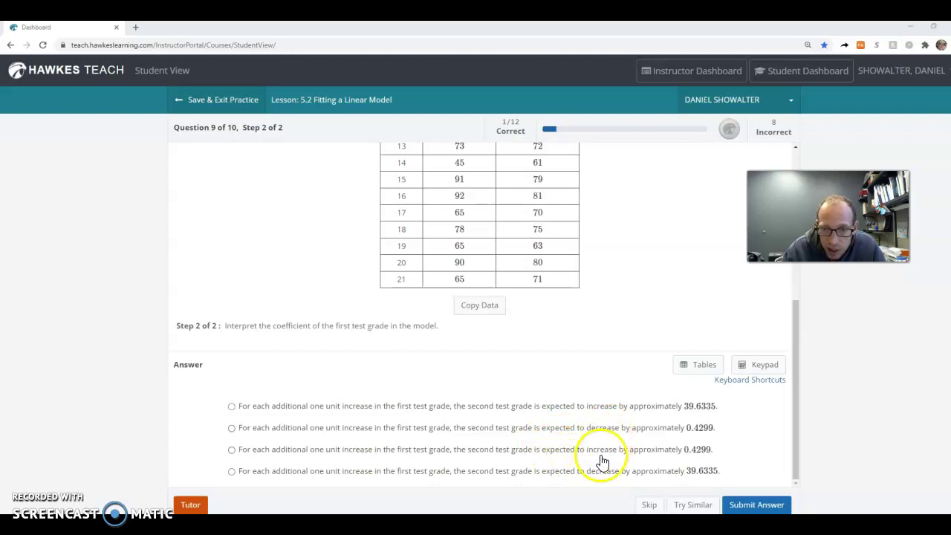
pyautogui.click(231, 449)
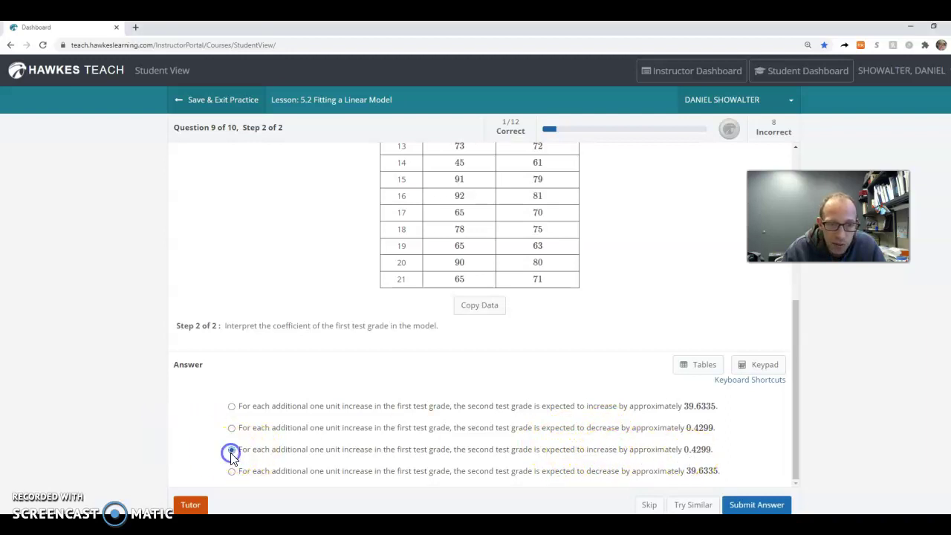
pyautogui.click(745, 505)
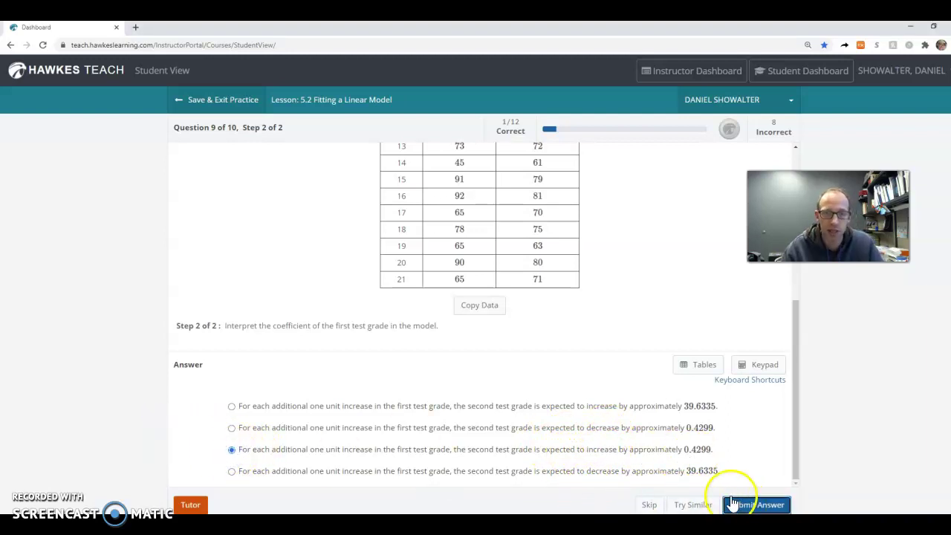